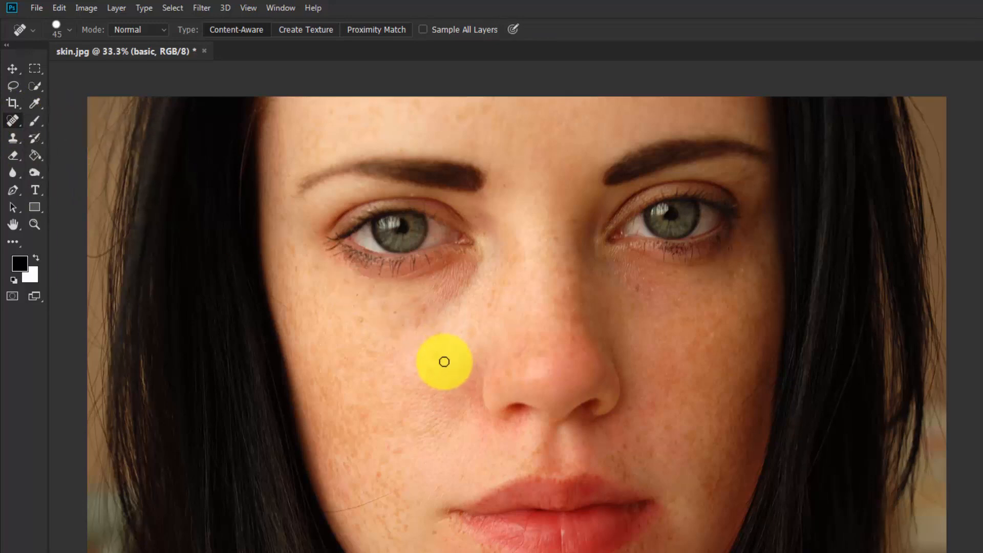
Set the Spot Healing Brush size to 70 pixels
{"action": "key", "text": "bracketleft"}
{"action": "key", "text": "bracketleft"}
{"action": "key", "text": "bracketleft"}
{"action": "key", "text": "bracketleft"}
{"action": "key", "text": "bracketleft"}
{"action": "key", "text": "bracketleft"}
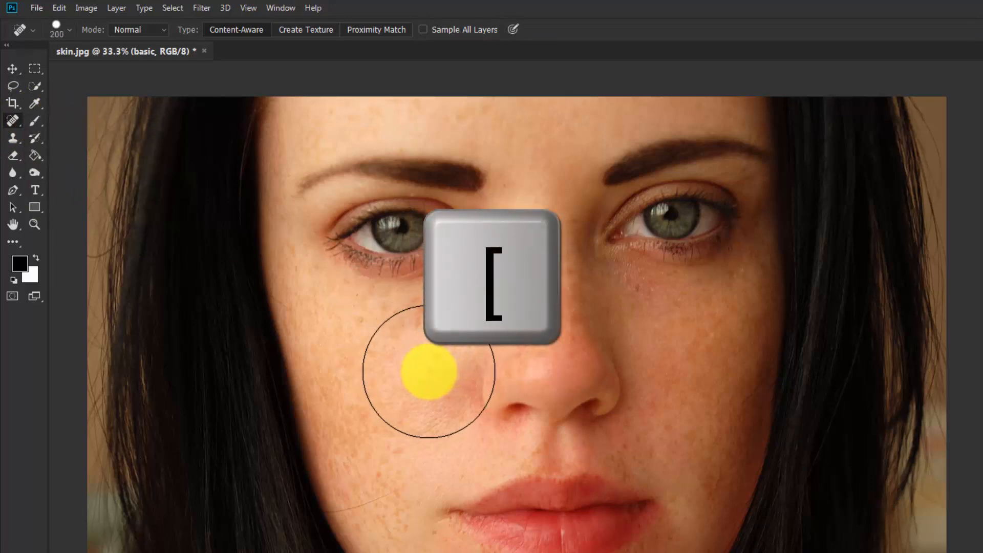
{"action": "key", "text": "bracketleft"}
{"action": "key", "text": "bracketleft"}
{"action": "key", "text": "bracketleft"}
{"action": "key", "text": "bracketleft"}
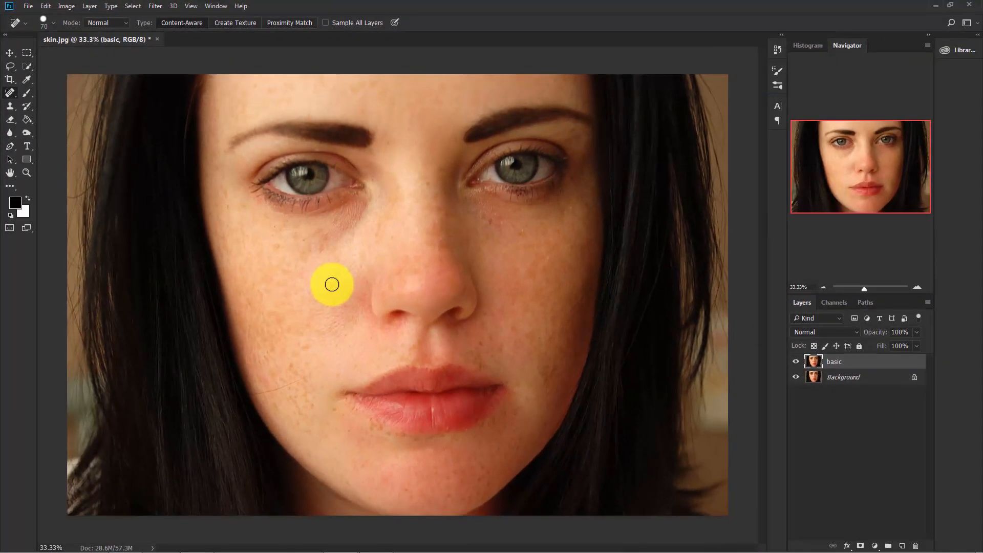
Heal the blemishes on the cheek at the photo's left and beside that corner of the mouth
{"action": "scroll", "coordinate": [331, 284], "scroll_direction": "up", "scroll_amount": 4}
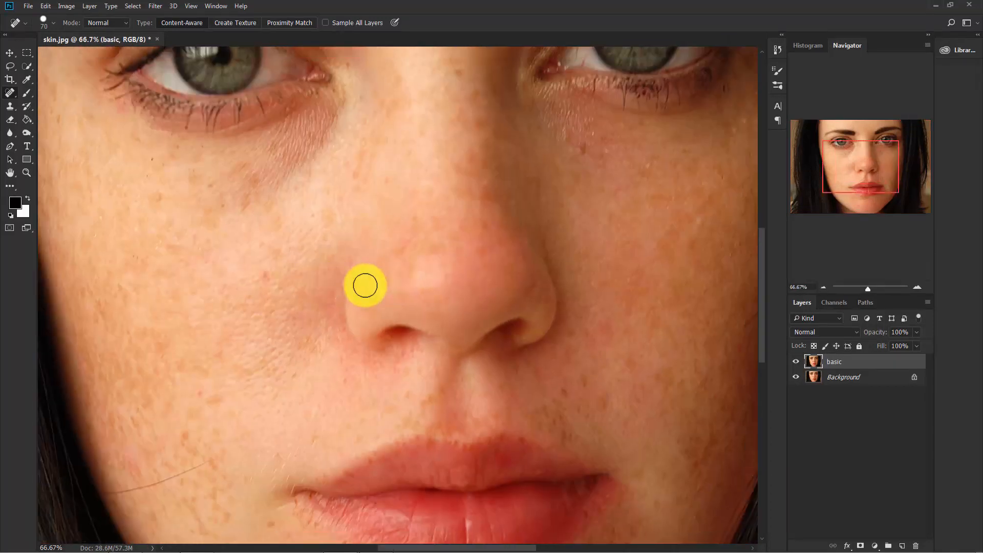
{"action": "left_click", "coordinate": [265, 274]}
{"action": "left_click", "coordinate": [303, 357]}
{"action": "scroll", "coordinate": [327, 208], "scroll_direction": "down", "scroll_amount": 5}
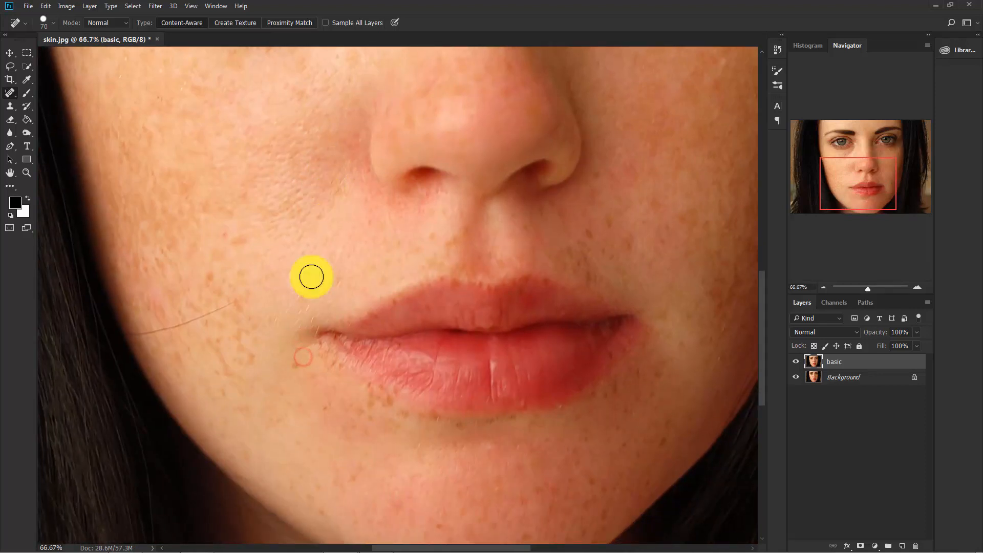
{"action": "left_click", "coordinate": [247, 358]}
{"action": "left_click", "coordinate": [293, 368]}
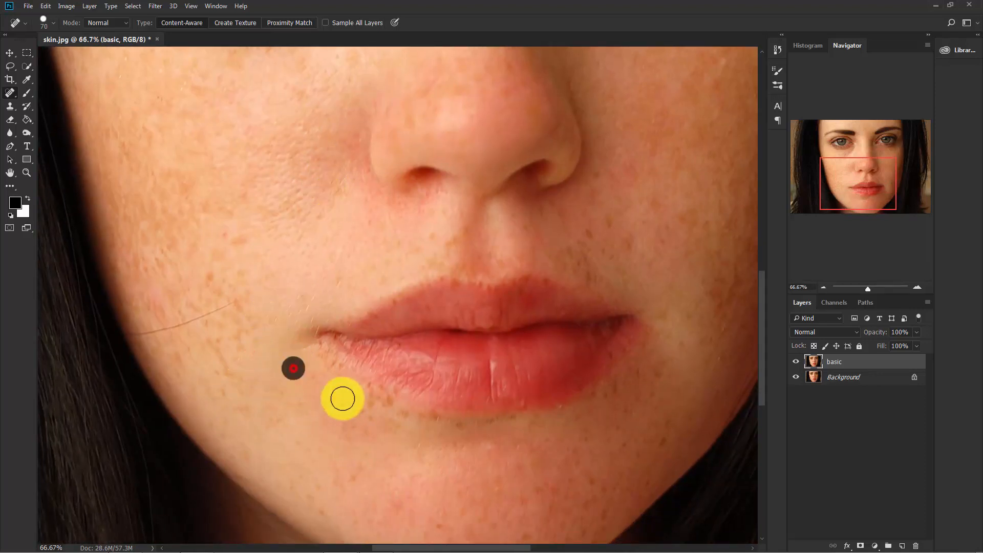
Heal the spots on the cheek at the photo's right, beside the nose and below the eye
{"action": "scroll", "coordinate": [308, 262], "scroll_direction": "right", "scroll_amount": 8}
{"action": "scroll", "coordinate": [329, 359], "scroll_direction": "up", "scroll_amount": 5}
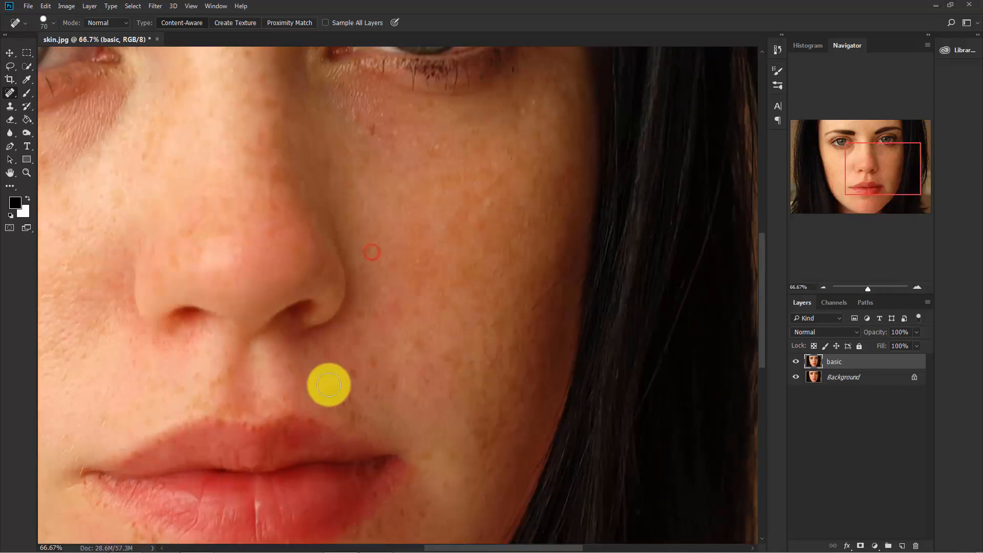
{"action": "left_click", "coordinate": [372, 363]}
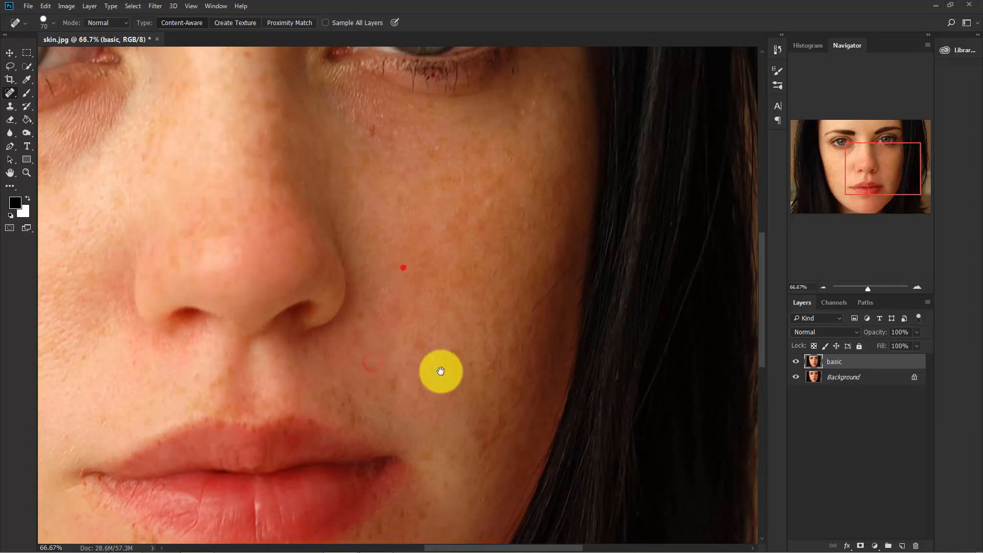
{"action": "left_click_drag", "start_coordinate": [441, 371], "coordinate": [481, 411]}
{"action": "left_click_drag", "start_coordinate": [345, 289], "coordinate": [405, 325]}
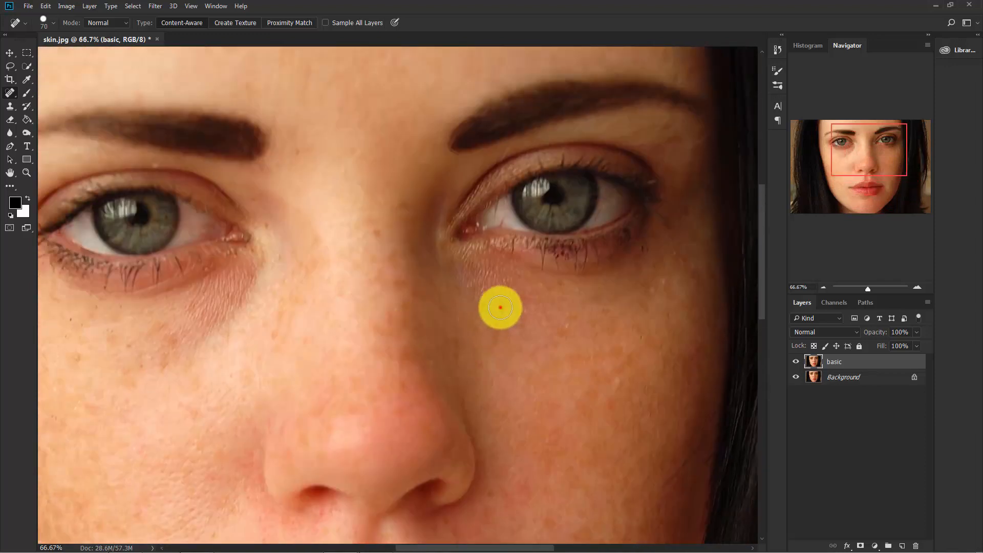
Heal the blemishes below the eye at the photo's left, around the brows and on the nose bridge
{"action": "left_click_drag", "start_coordinate": [276, 292], "coordinate": [450, 226]}
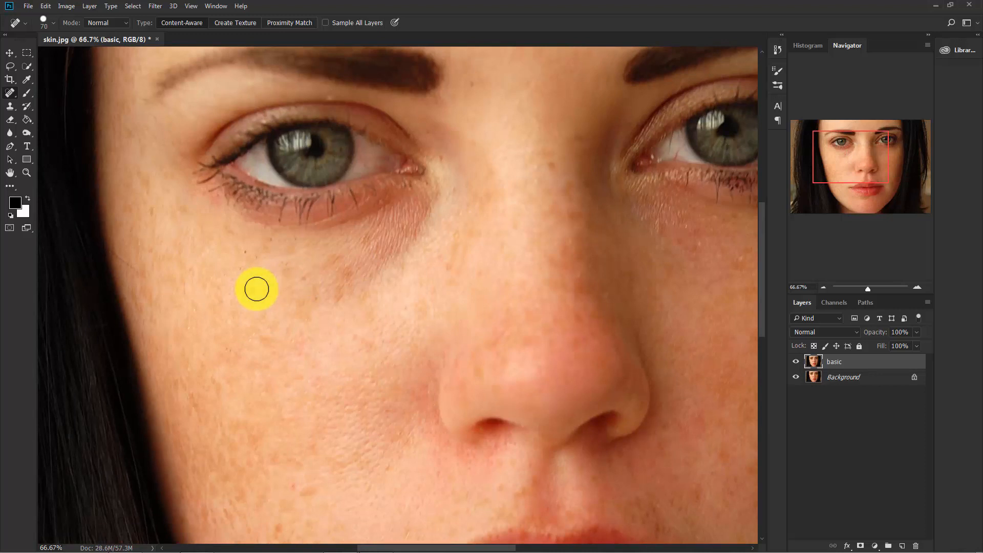
{"action": "left_click", "coordinate": [252, 287]}
{"action": "left_click_drag", "start_coordinate": [325, 281], "coordinate": [288, 395]}
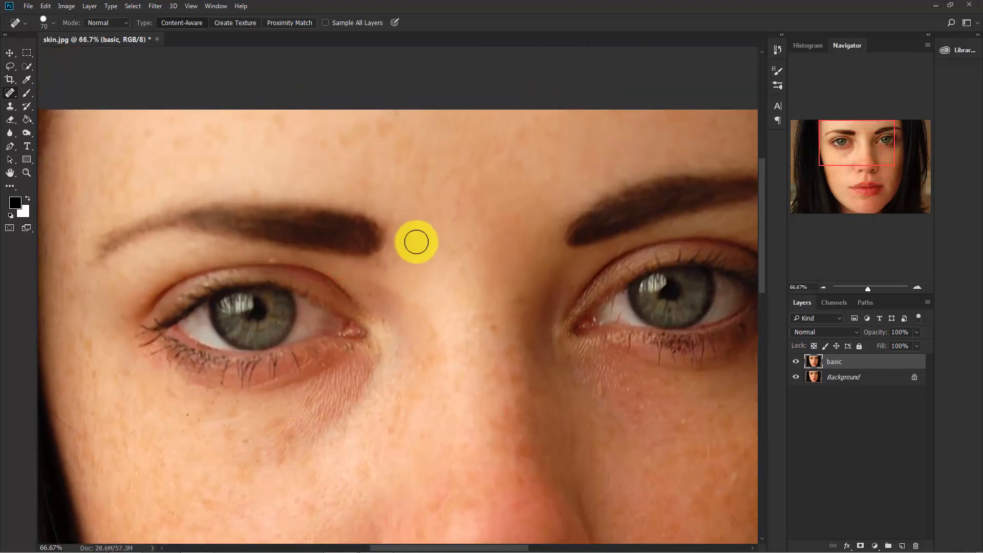
{"action": "left_click_drag", "start_coordinate": [476, 297], "coordinate": [439, 220]}
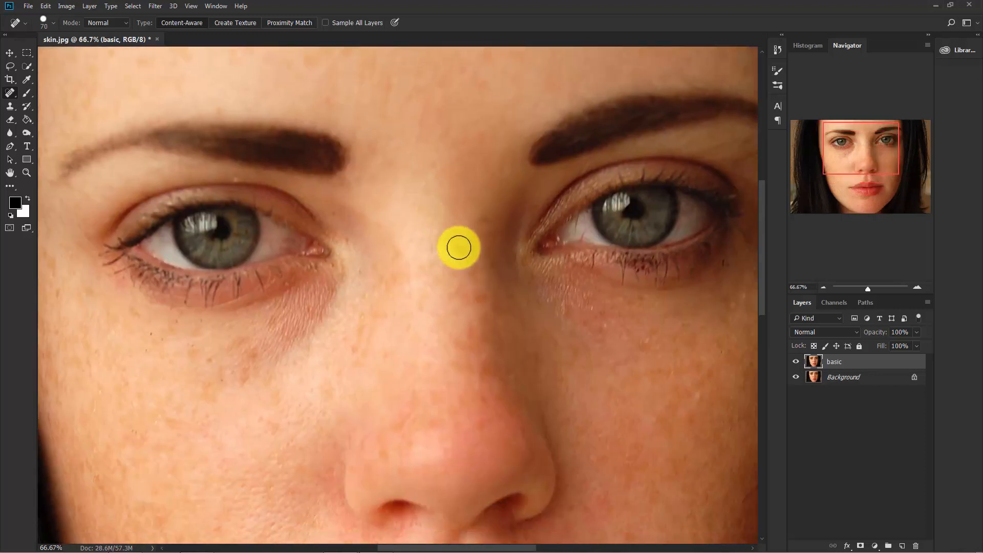
{"action": "left_click", "coordinate": [459, 247]}
{"action": "left_click_drag", "start_coordinate": [436, 302], "coordinate": [417, 226]}
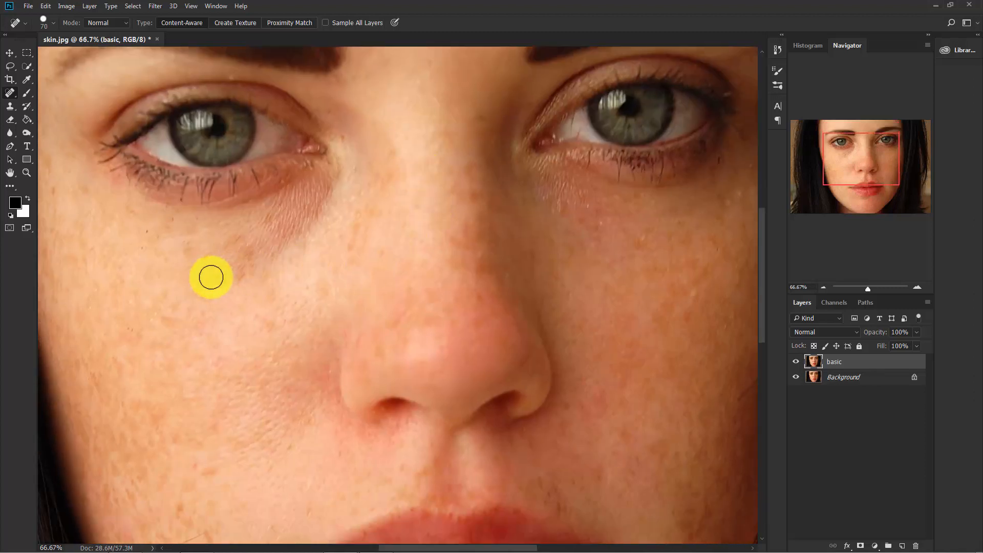
Reduce the healing brush to 40 pixels and remove the freckles below the left part of the lower lip
{"action": "left_click_drag", "start_coordinate": [195, 294], "coordinate": [266, 184]}
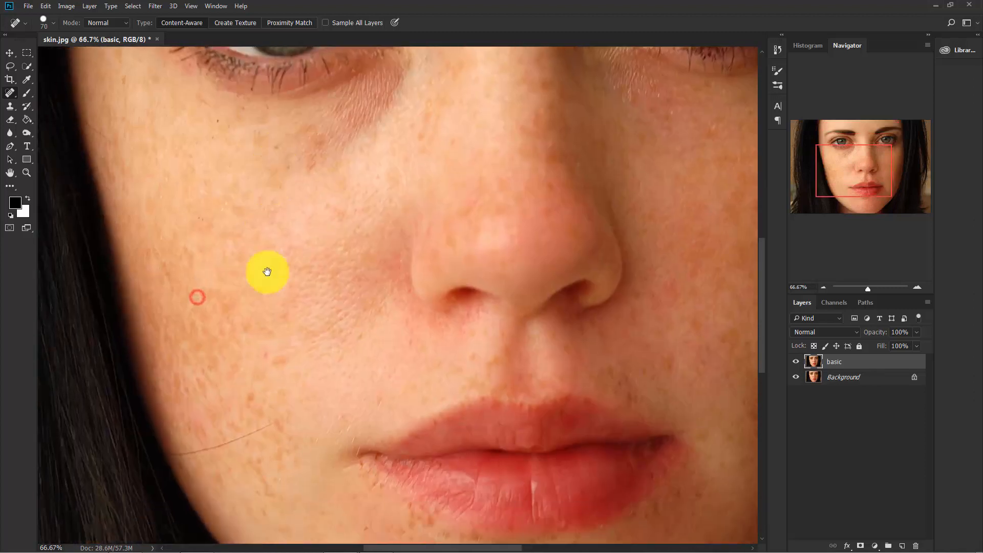
{"action": "left_click_drag", "start_coordinate": [275, 362], "coordinate": [255, 197]}
{"action": "key", "text": "bracketleft"}
{"action": "key", "text": "bracketleft"}
{"action": "key", "text": "bracketleft"}
{"action": "left_click", "coordinate": [423, 373]}
{"action": "left_click", "coordinate": [410, 382]}
{"action": "left_click", "coordinate": [408, 376]}
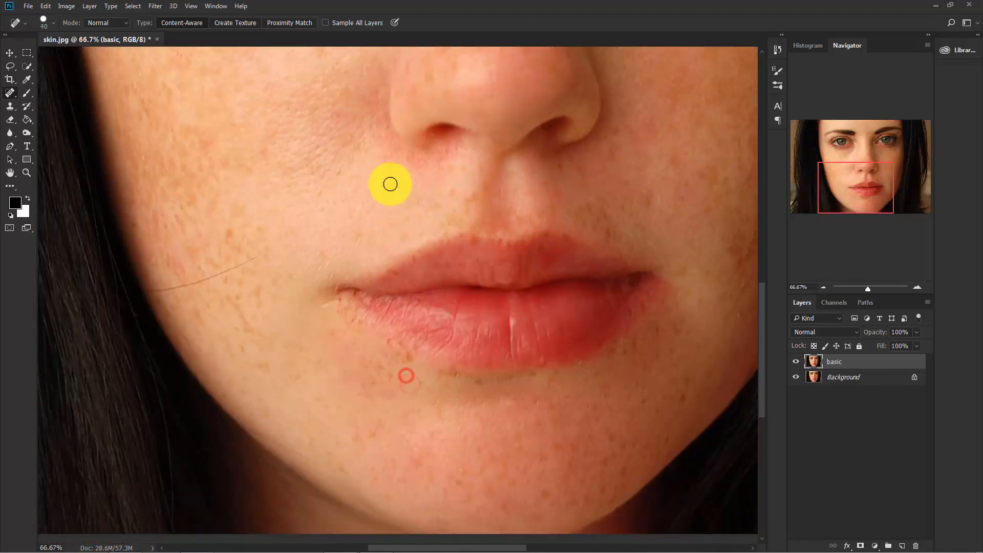
Heal the small spots between the nose and the left half of the upper lip
{"action": "left_click", "coordinate": [389, 179]}
{"action": "left_click", "coordinate": [430, 204]}
{"action": "left_click", "coordinate": [455, 169]}
{"action": "left_click", "coordinate": [476, 193]}
{"action": "left_click", "coordinate": [451, 214]}
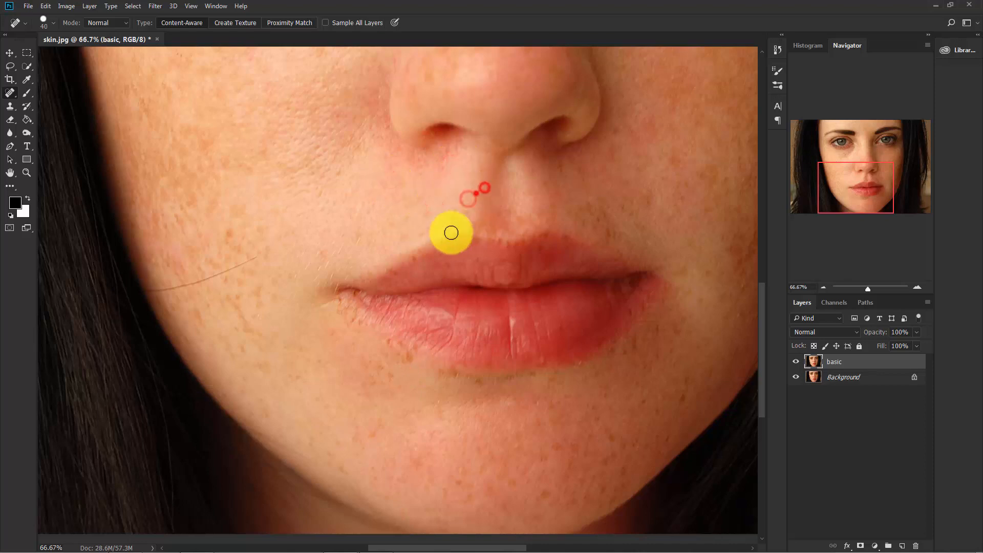
Heal the freckles on the lower cheek and near the mouth corner at the photo's right
{"action": "left_click_drag", "start_coordinate": [526, 213], "coordinate": [197, 211]}
{"action": "left_click", "coordinate": [307, 128]}
{"action": "left_click", "coordinate": [377, 171]}
{"action": "left_click", "coordinate": [423, 248]}
{"action": "left_click", "coordinate": [428, 236]}
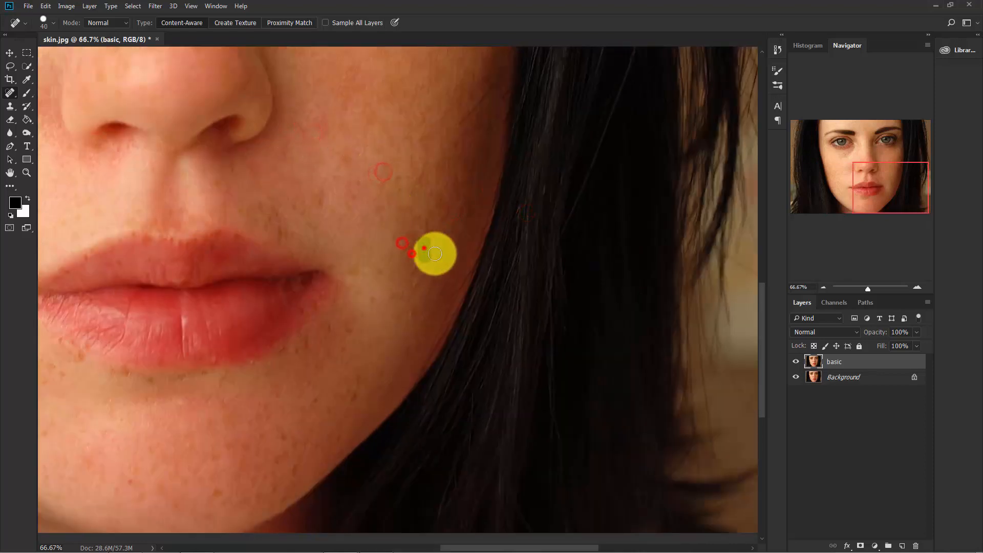
{"action": "left_click", "coordinate": [359, 285]}
{"action": "left_click", "coordinate": [371, 299]}
Heal the freckles on the right side of the chin
{"action": "left_click_drag", "start_coordinate": [352, 401], "coordinate": [413, 347]}
{"action": "left_click", "coordinate": [372, 360]}
{"action": "left_click", "coordinate": [355, 384]}
{"action": "left_click", "coordinate": [340, 403]}
{"action": "left_click", "coordinate": [347, 381]}
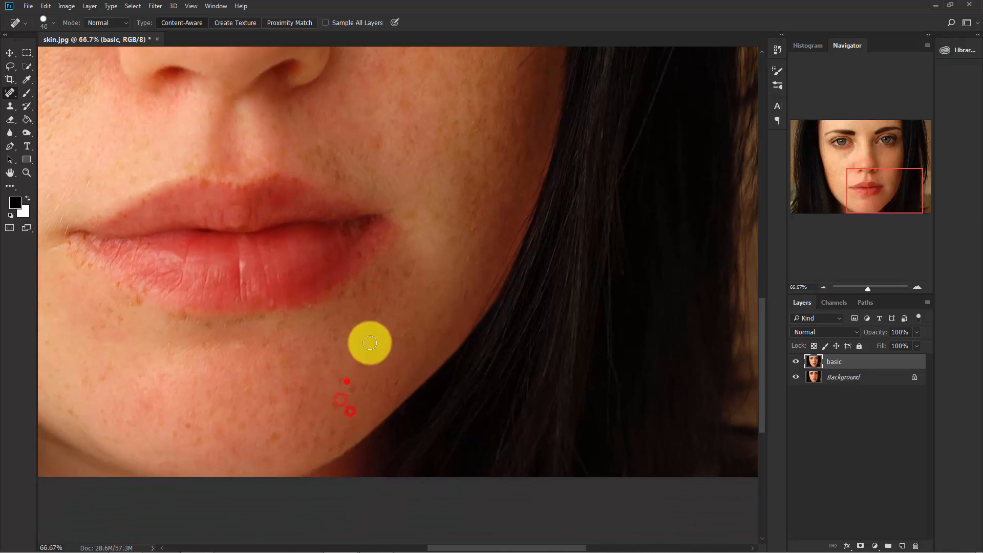
{"action": "left_click", "coordinate": [371, 351]}
Heal the spots along the lower lip's right edge and just beneath it
{"action": "left_click_drag", "start_coordinate": [330, 316], "coordinate": [420, 310]}
{"action": "left_click", "coordinate": [486, 263]}
{"action": "left_click", "coordinate": [501, 260]}
{"action": "left_click", "coordinate": [453, 282]}
{"action": "left_click", "coordinate": [430, 309]}
{"action": "left_click", "coordinate": [422, 353]}
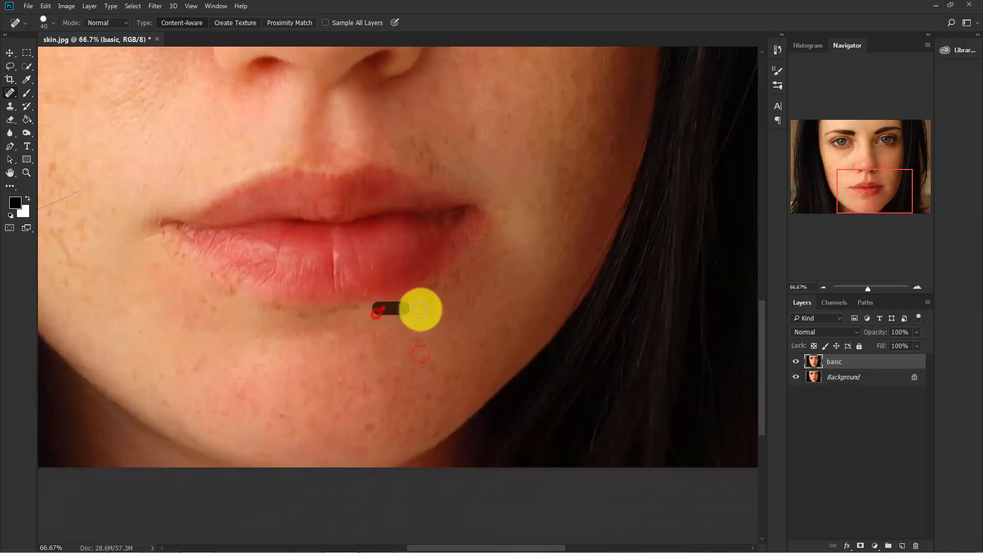
{"action": "left_click", "coordinate": [424, 305]}
{"action": "left_click", "coordinate": [438, 285]}
Heal the remaining spots below the lower lip's left edge and near the left mouth corner
{"action": "left_click_drag", "start_coordinate": [433, 342], "coordinate": [522, 300]}
{"action": "left_click", "coordinate": [311, 265]}
{"action": "left_click", "coordinate": [267, 247]}
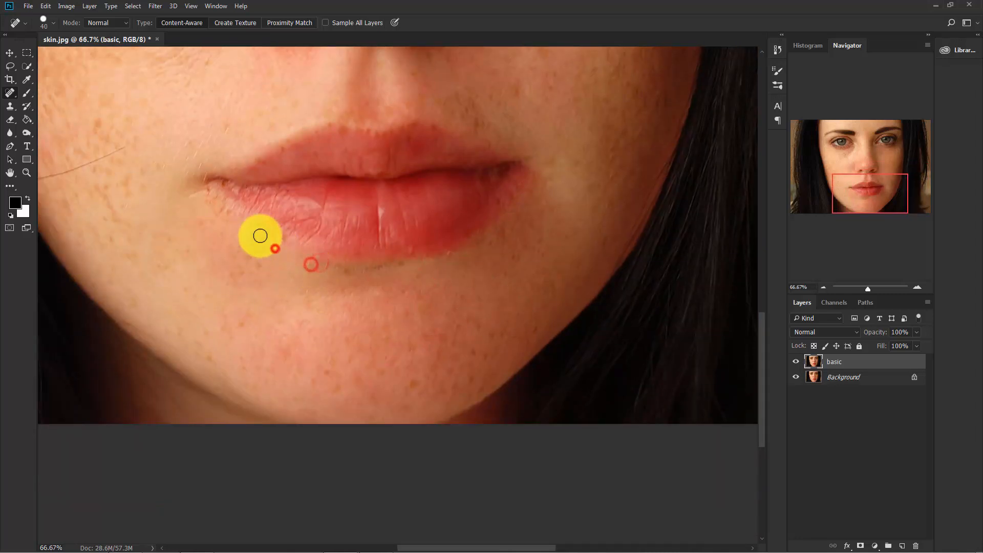
{"action": "left_click", "coordinate": [261, 235]}
{"action": "left_click_drag", "start_coordinate": [277, 296], "coordinate": [378, 291]}
{"action": "left_click", "coordinate": [332, 257]}
{"action": "left_click", "coordinate": [324, 248]}
Heal the freckles on the lower cheek at the photo's left, around the stray hair
{"action": "left_click_drag", "start_coordinate": [248, 264], "coordinate": [348, 346]}
{"action": "left_click", "coordinate": [299, 297]}
{"action": "left_click_drag", "start_coordinate": [298, 265], "coordinate": [341, 402]}
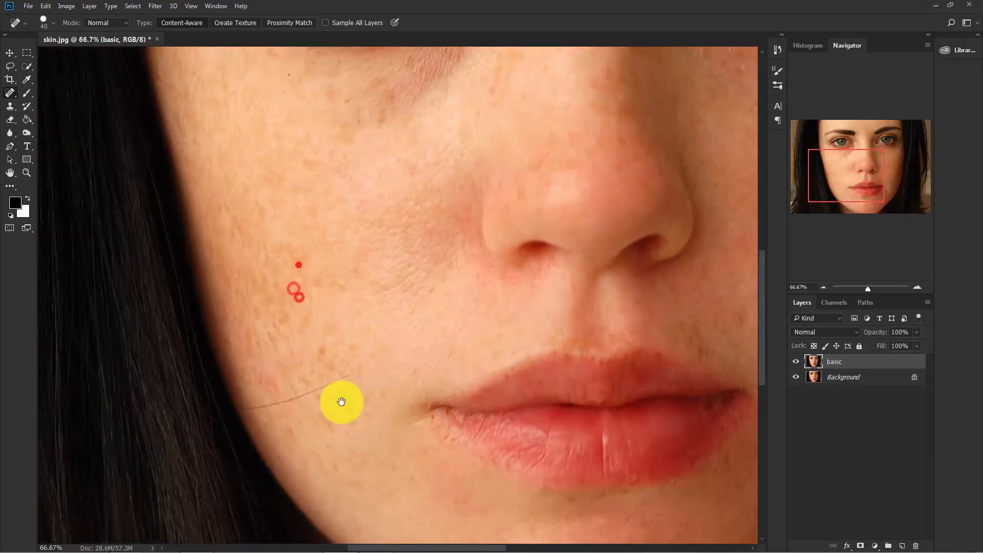
{"action": "left_click", "coordinate": [262, 278]}
{"action": "left_click", "coordinate": [323, 353]}
Heal the remaining blemishes below and beside the eye at the photo's left and on the upper face
{"action": "left_click_drag", "start_coordinate": [327, 305], "coordinate": [313, 433]}
{"action": "left_click", "coordinate": [334, 229]}
{"action": "left_click", "coordinate": [183, 158]}
{"action": "left_click", "coordinate": [174, 128]}
{"action": "mouse_move", "coordinate": [198, 141]}
{"action": "left_mouse_down"}
{"action": "mouse_move", "coordinate": [198, 253]}
{"action": "mouse_move", "coordinate": [131, 283]}
{"action": "left_mouse_up"}
{"action": "left_click_drag", "start_coordinate": [322, 317], "coordinate": [215, 257]}
{"action": "left_click_drag", "start_coordinate": [298, 195], "coordinate": [306, 211]}
{"action": "key", "text": "ctrl+0"}
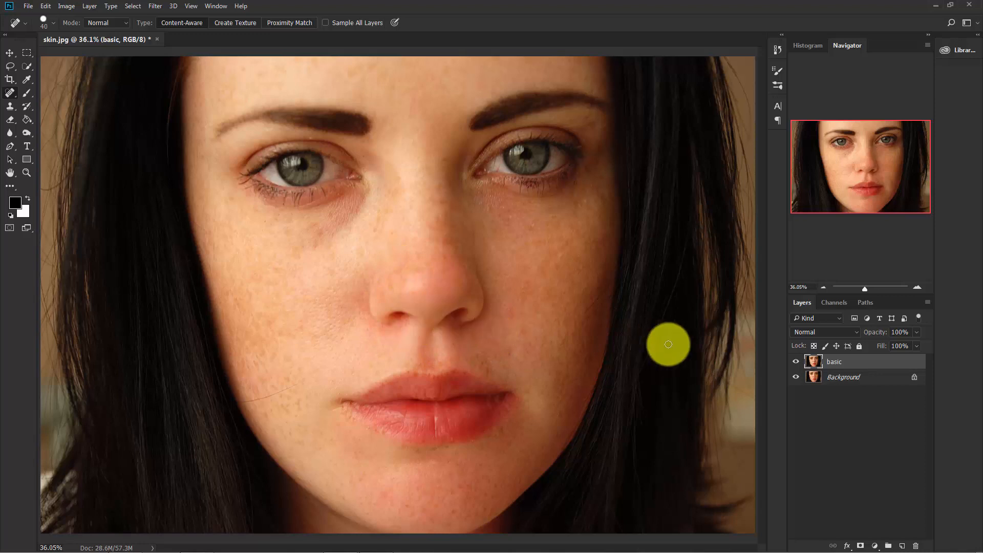
Apply an Exposure adjustment of 0.2 to the basic layer
{"action": "left_click", "coordinate": [861, 360]}
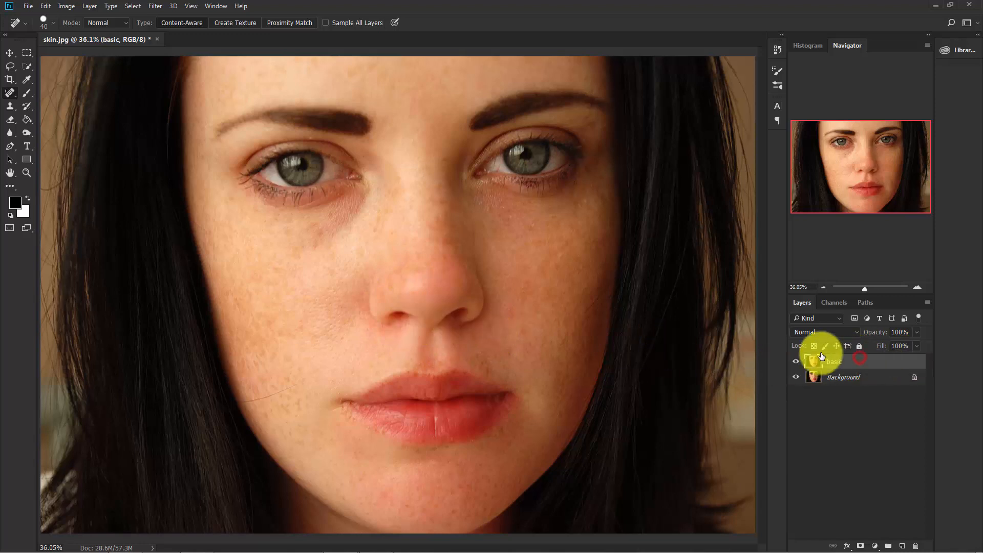
{"action": "left_click", "coordinate": [66, 6]}
{"action": "mouse_move", "coordinate": [132, 38]}
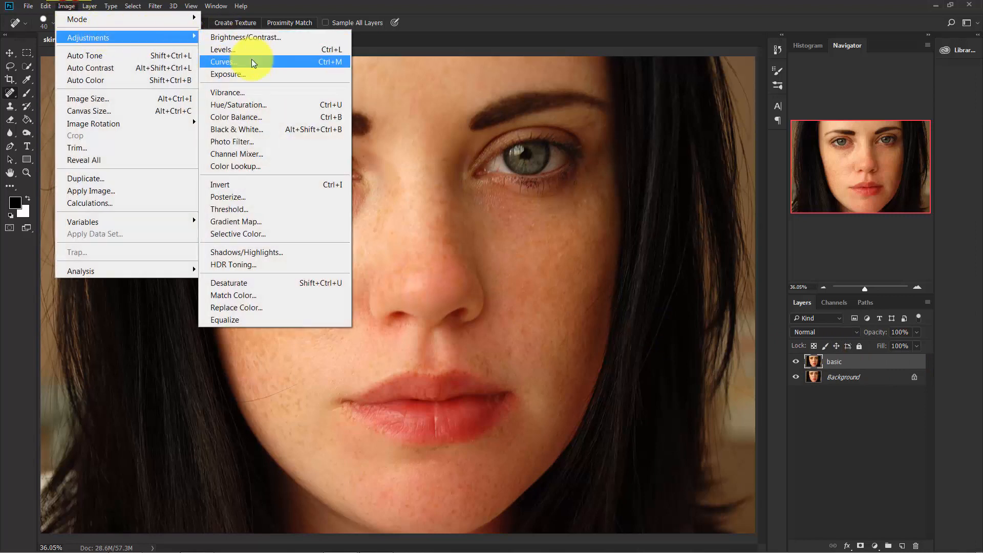
{"action": "left_click", "coordinate": [250, 74]}
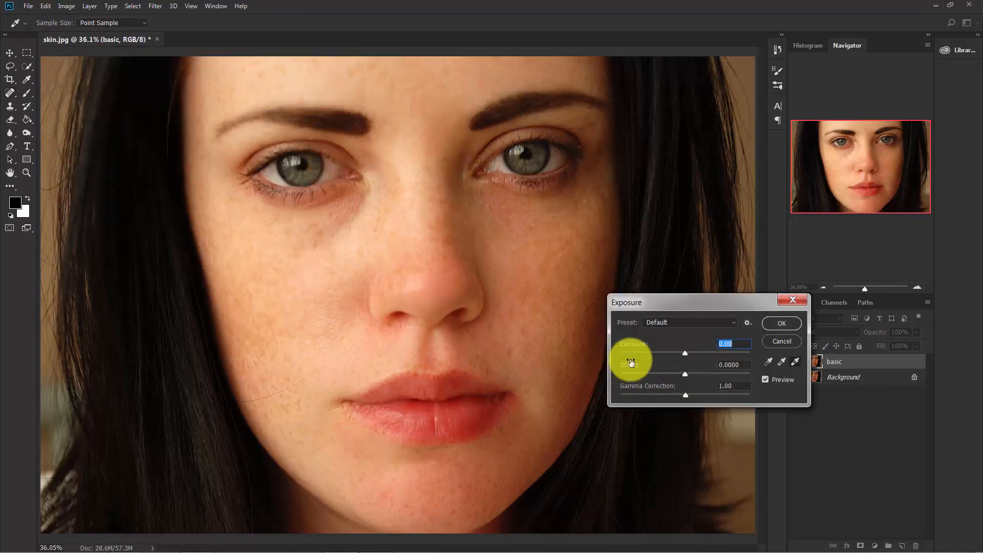
{"action": "double_click", "coordinate": [742, 341]}
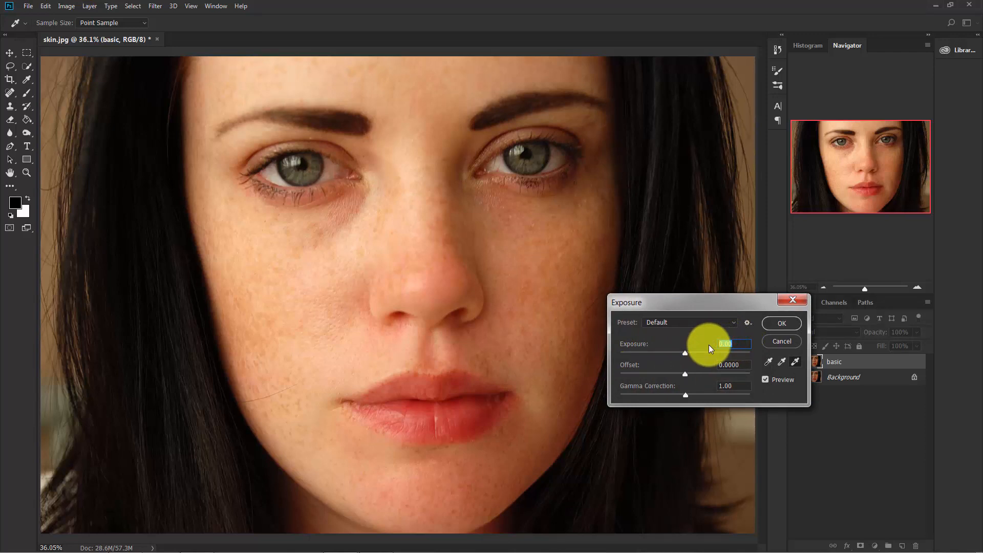
{"action": "type", "text": "0.2"}
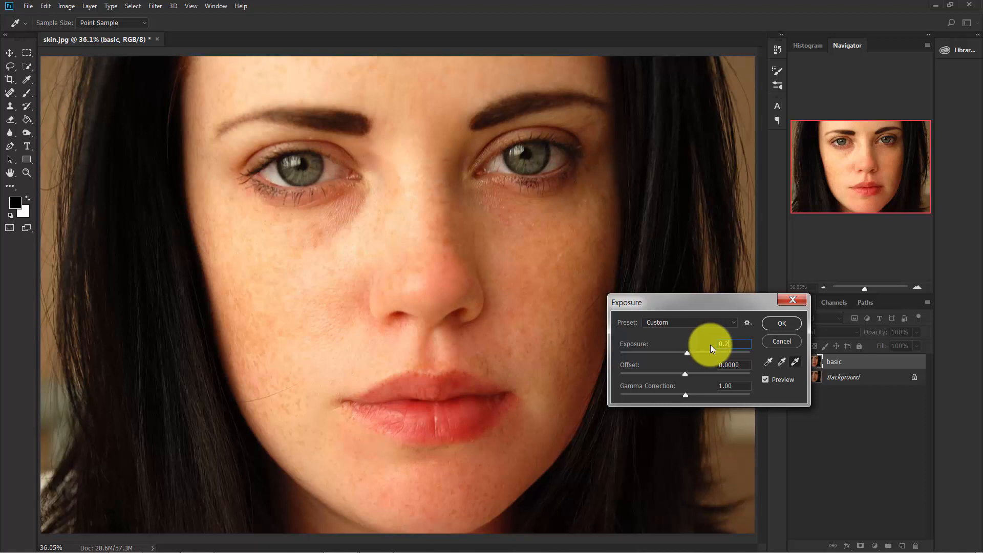
{"action": "left_click", "coordinate": [779, 323]}
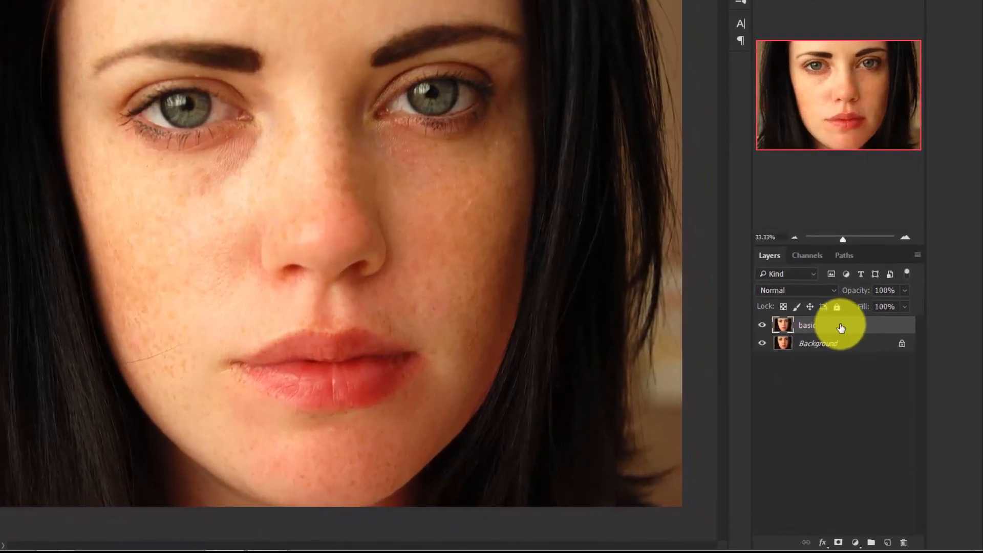
Duplicate the basic layer and rename the copy as advanced
{"action": "left_click", "coordinate": [855, 355]}
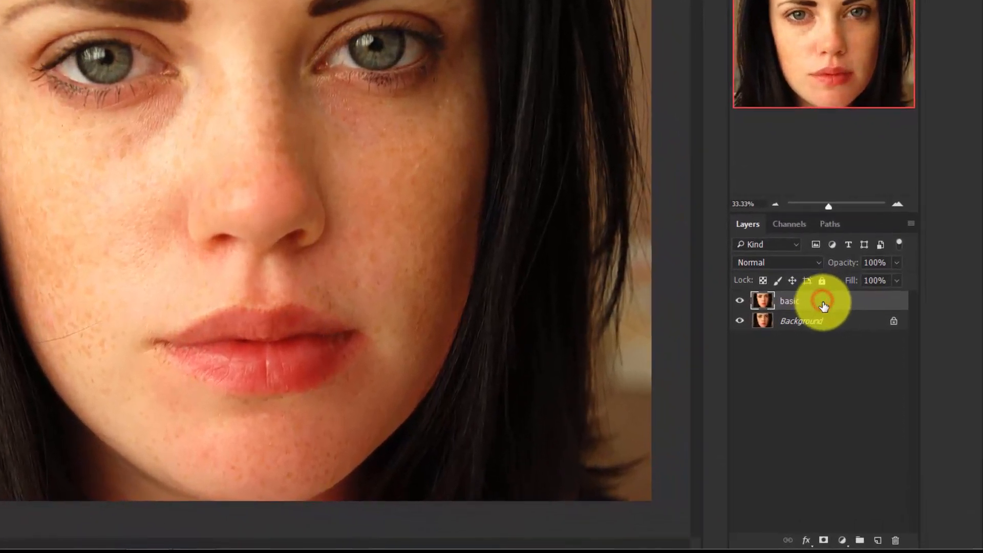
{"action": "key", "text": "ctrl+j"}
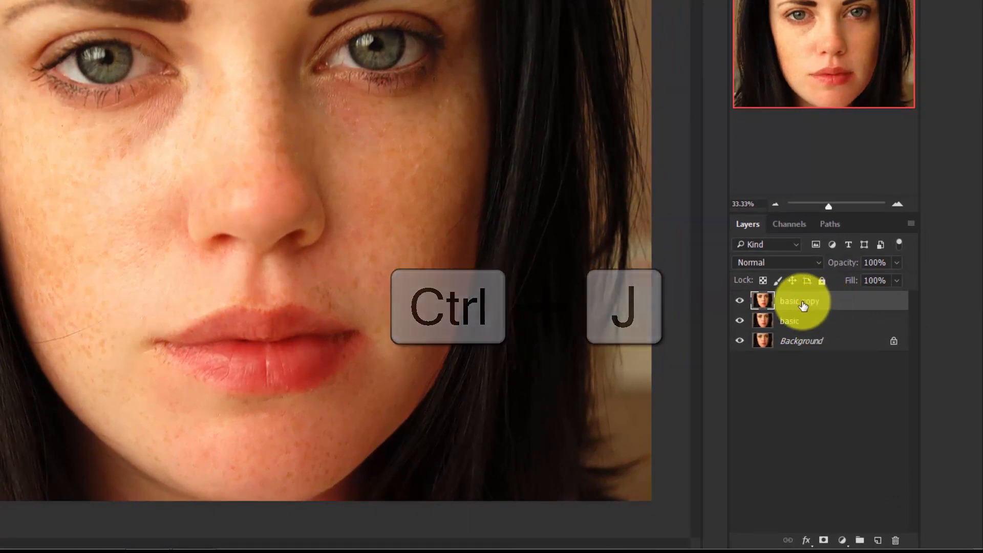
{"action": "double_click", "coordinate": [802, 302]}
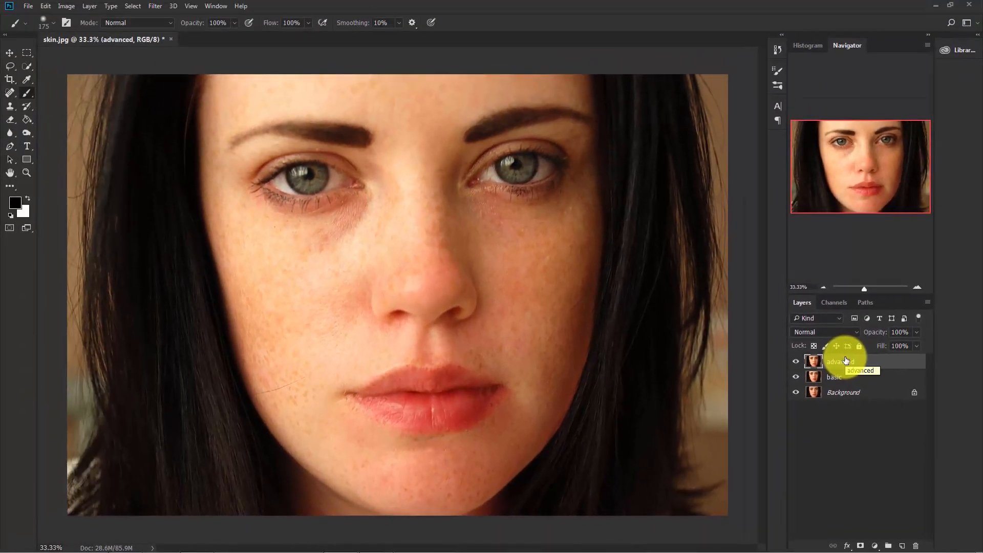
Invert the advanced layer's colours and set its blending mode to Vivid Light
{"action": "key", "text": "ctrl+i"}
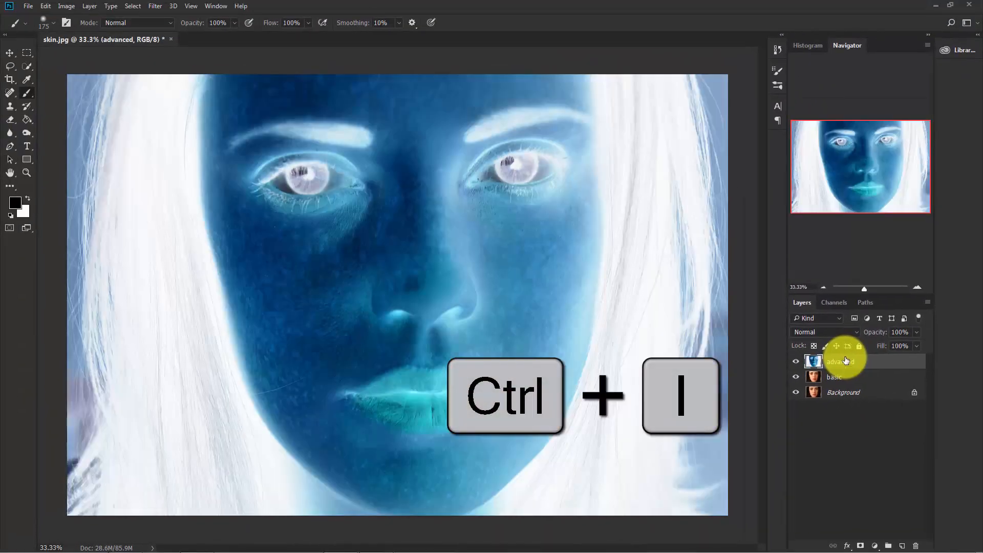
{"action": "left_click", "coordinate": [827, 331]}
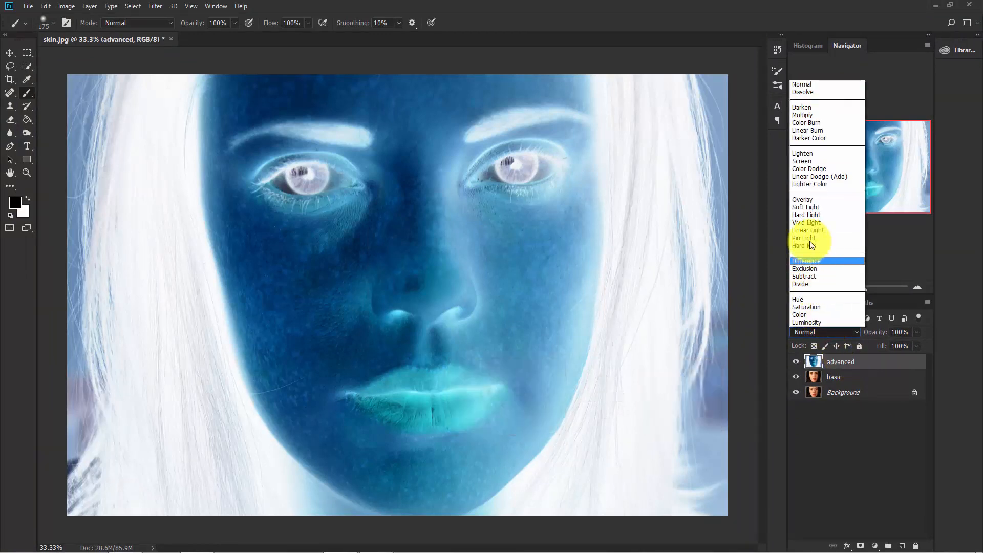
{"action": "left_click", "coordinate": [809, 223]}
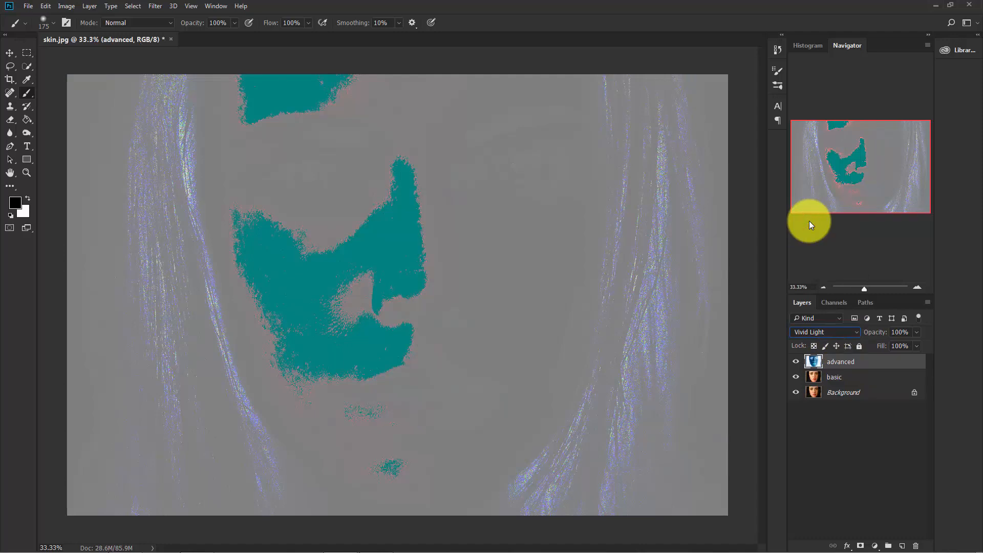
Apply a High Pass filter with a radius of 30 pixels to the advanced layer
{"action": "left_click", "coordinate": [156, 6]}
{"action": "mouse_move", "coordinate": [225, 259]}
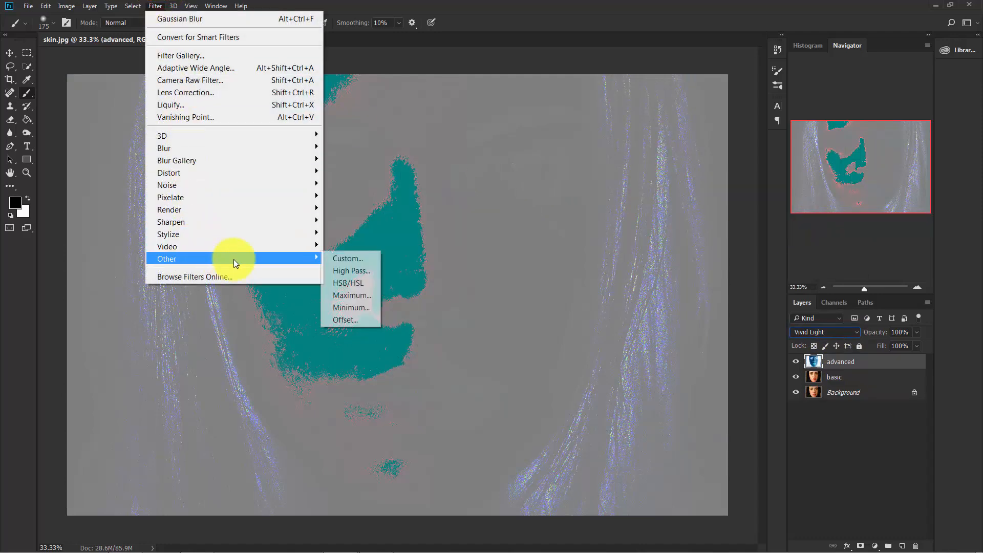
{"action": "left_click", "coordinate": [345, 271]}
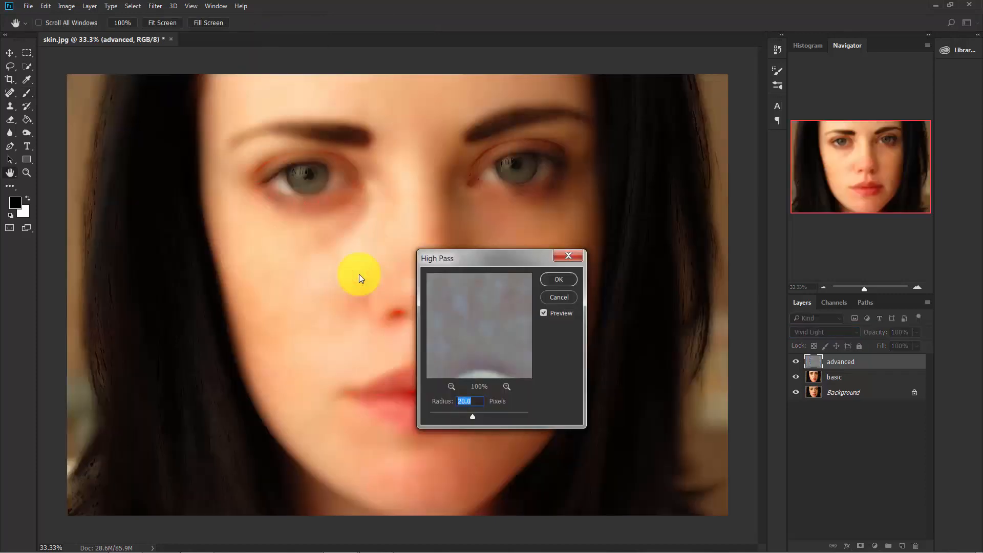
{"action": "left_click_drag", "start_coordinate": [475, 259], "coordinate": [564, 250]}
{"action": "left_click", "coordinate": [563, 408]}
{"action": "left_click_drag", "start_coordinate": [561, 408], "coordinate": [494, 392]}
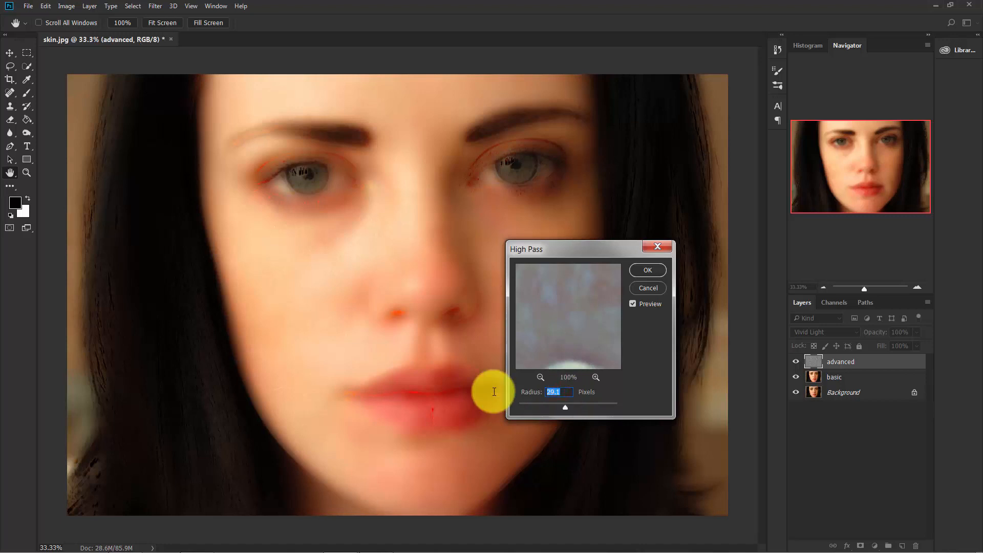
{"action": "type", "text": "30"}
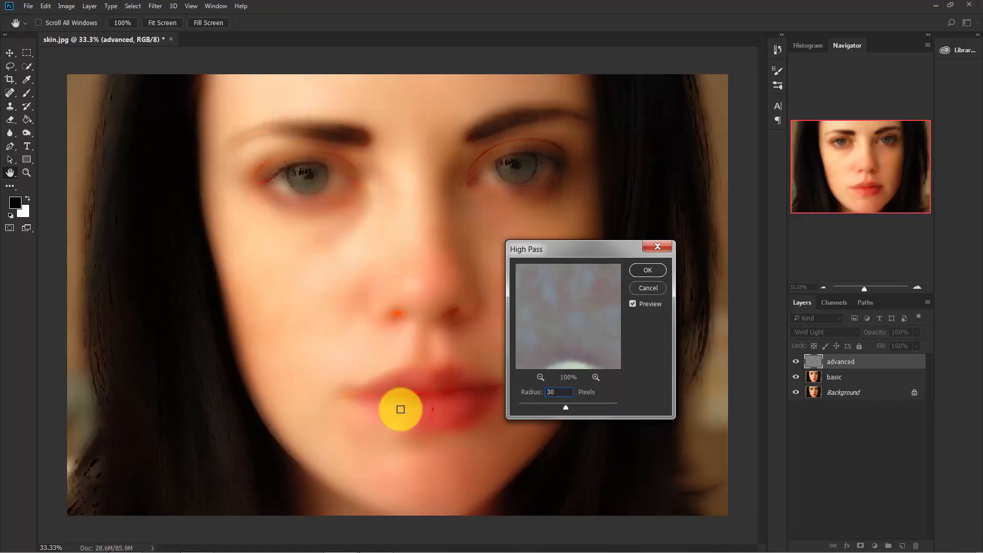
{"action": "left_click", "coordinate": [657, 270]}
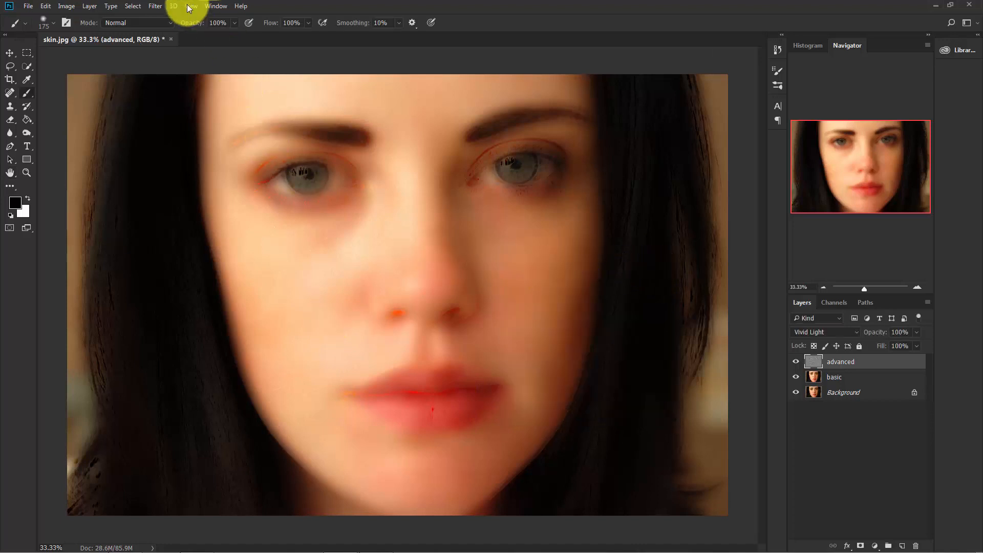
Apply a Gaussian Blur with a radius of 4 pixels to the advanced layer
{"action": "left_click", "coordinate": [156, 5]}
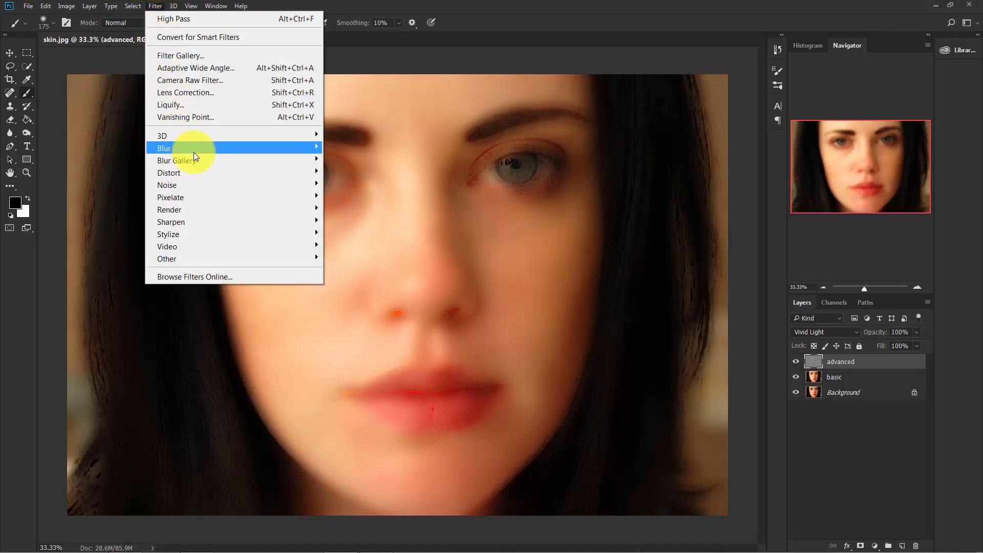
{"action": "mouse_move", "coordinate": [194, 153]}
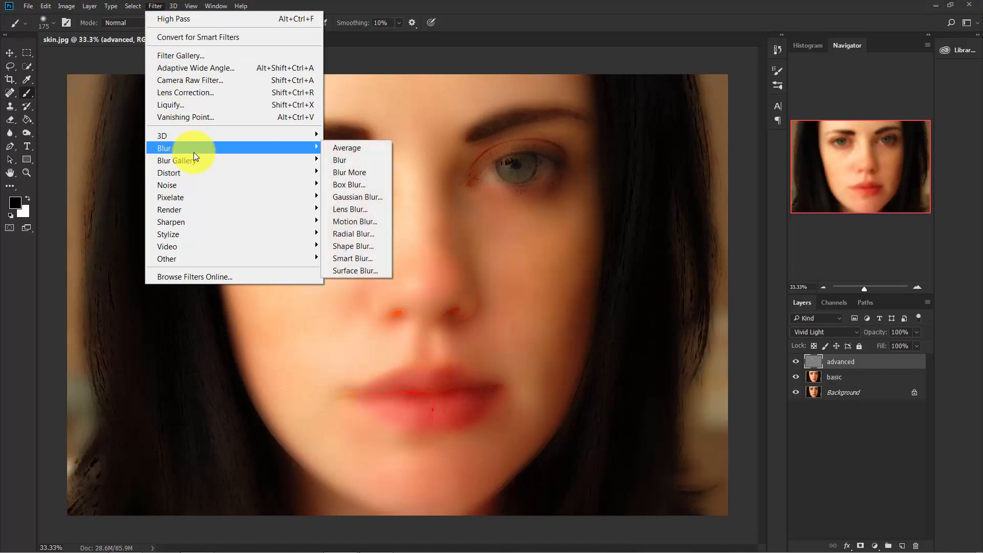
{"action": "left_click", "coordinate": [358, 197]}
{"action": "left_click_drag", "start_coordinate": [552, 278], "coordinate": [566, 238]}
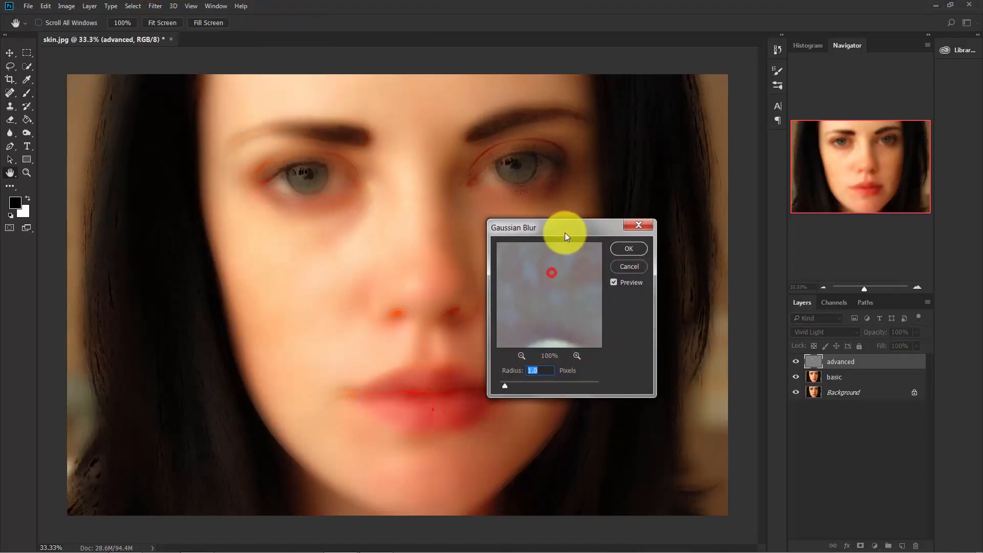
{"action": "left_click", "coordinate": [503, 384]}
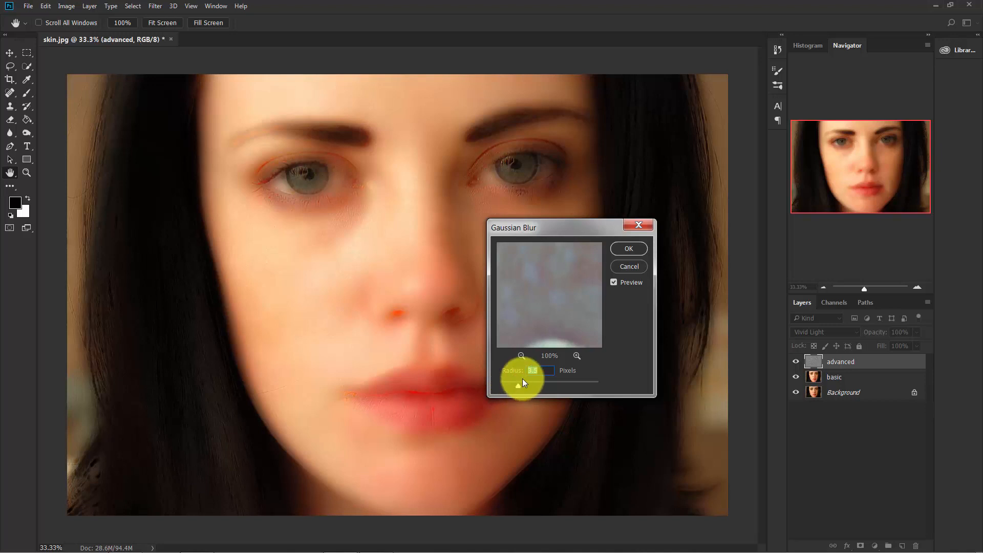
{"action": "left_click", "coordinate": [546, 369]}
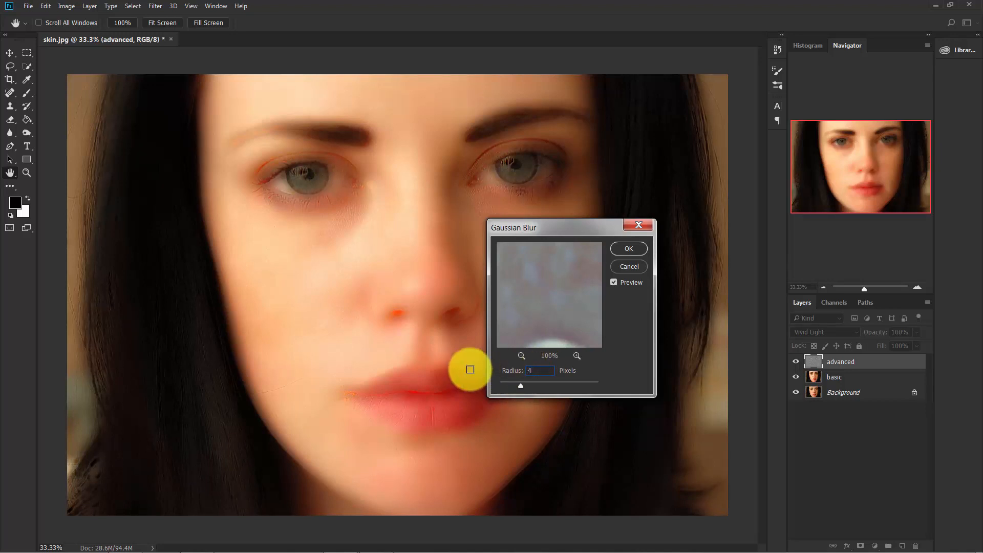
{"action": "left_click", "coordinate": [630, 248]}
{"action": "key", "text": "b"}
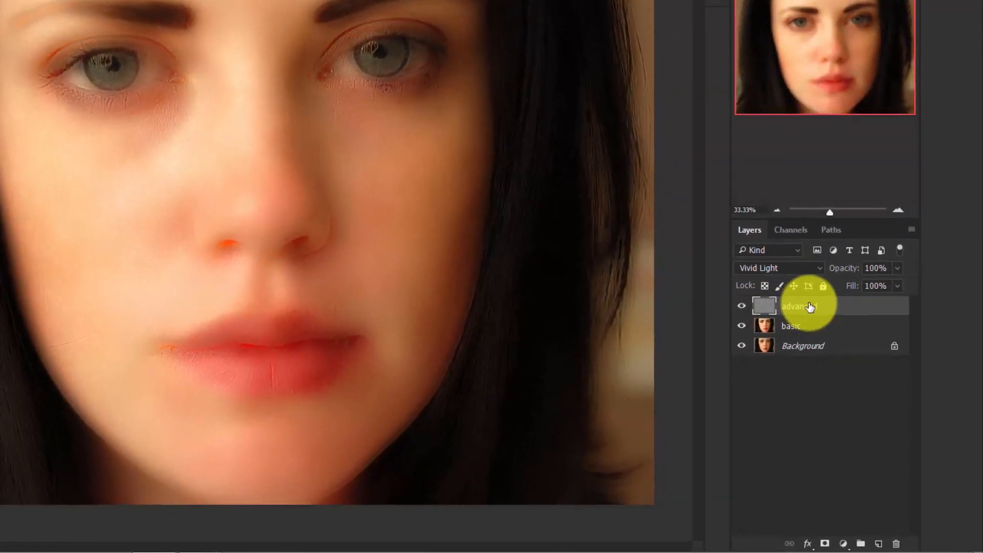
Add a black layer mask to the advanced layer to hide its smoothing effect
{"action": "left_click", "coordinate": [815, 303]}
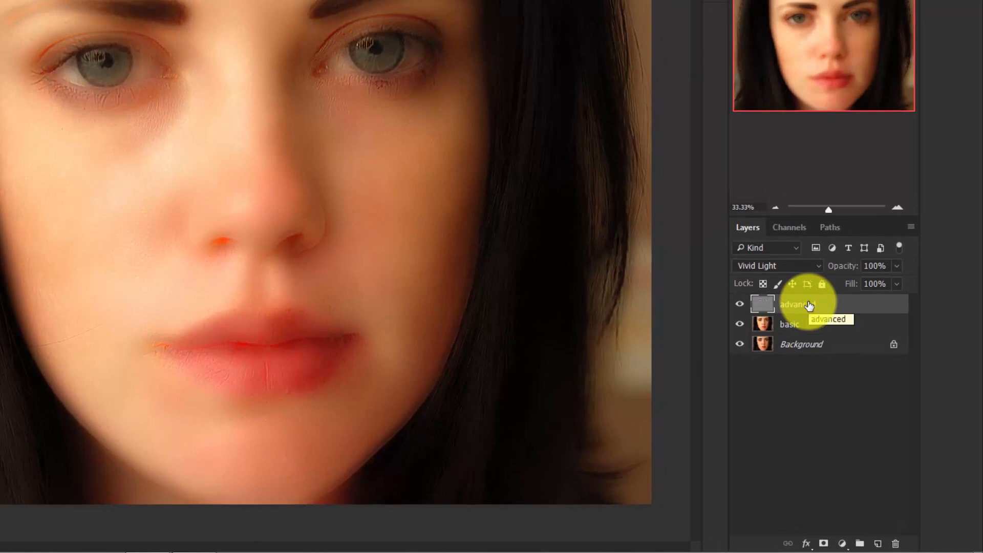
{"action": "key", "text": "alt"}
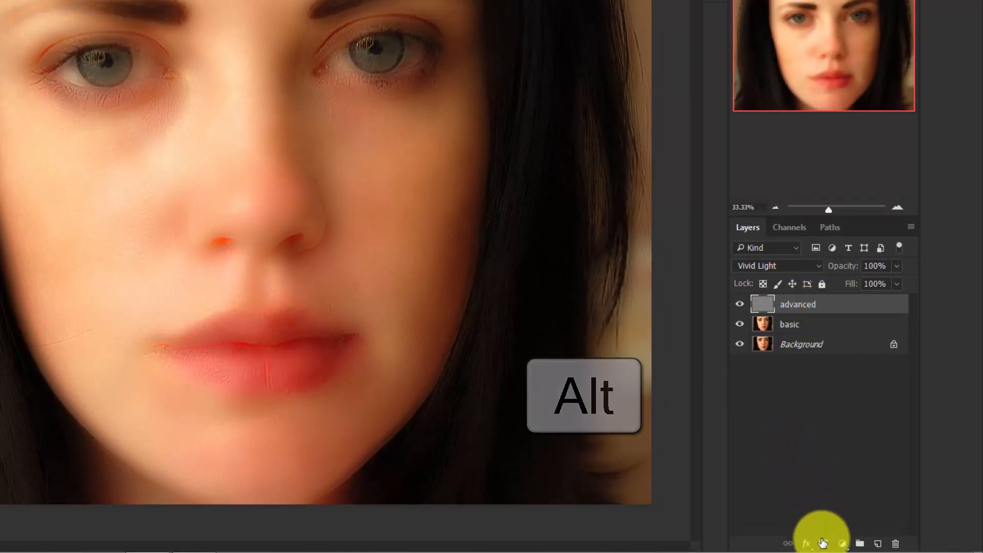
{"action": "left_click", "coordinate": [823, 543], "text": "alt"}
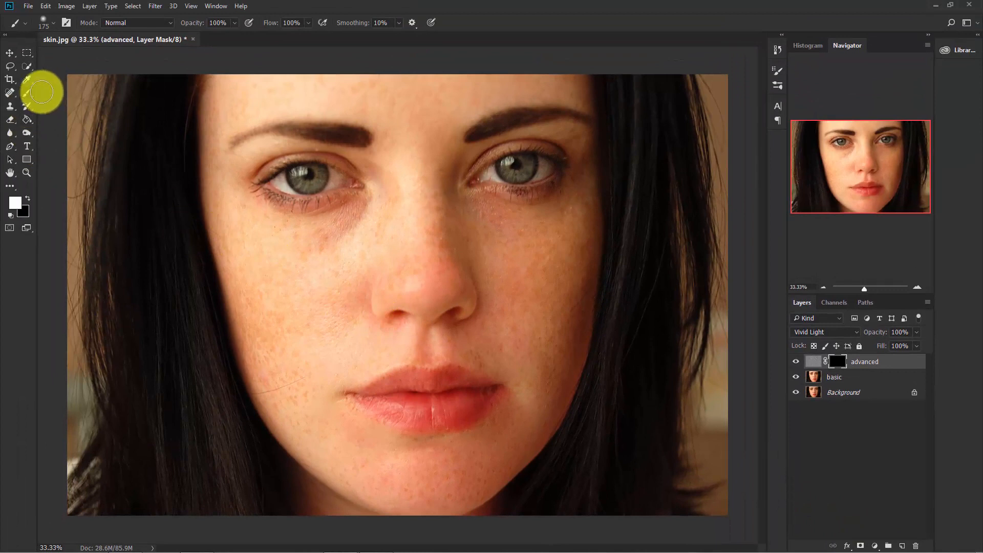
Choose the Brush tool and set the brush size to 300 for painting on the mask
{"action": "right_click", "coordinate": [28, 94]}
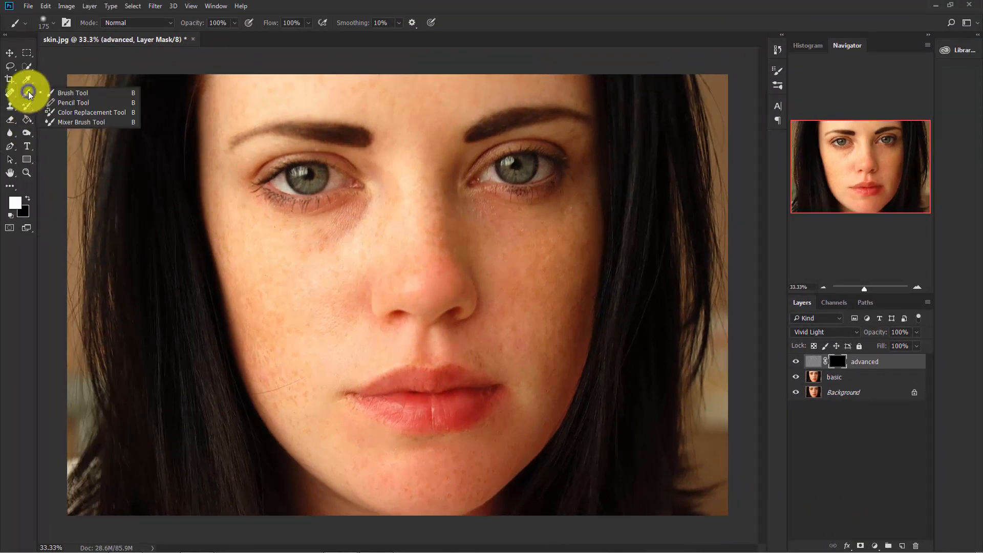
{"action": "left_click", "coordinate": [91, 92]}
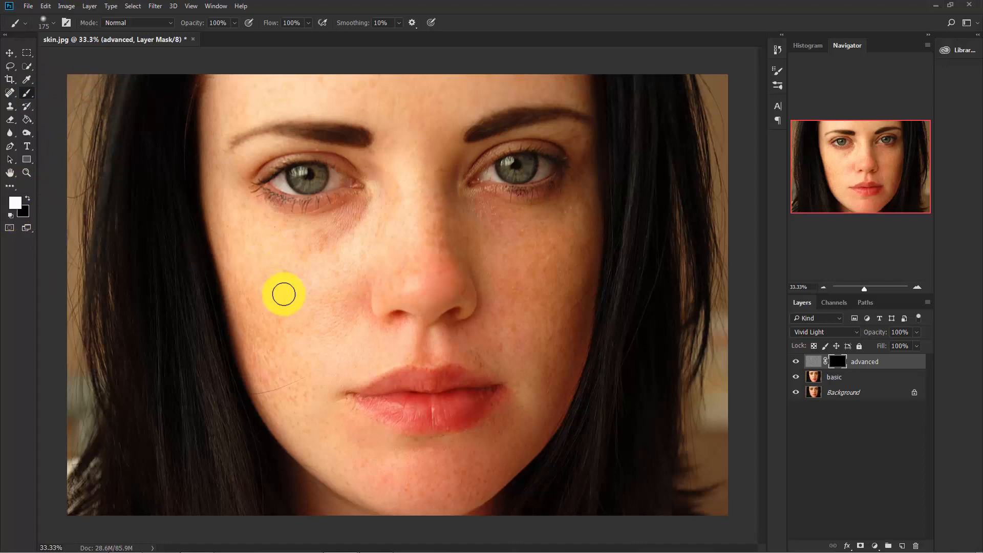
{"action": "key", "text": "bracketright"}
{"action": "key", "text": "bracketright"}
{"action": "key", "text": "bracketright"}
{"action": "key", "text": "bracketright"}
{"action": "key", "text": "bracketright"}
{"action": "key", "text": "bracketright"}
{"action": "key", "text": "bracketright"}
{"action": "key", "text": "bracketright"}
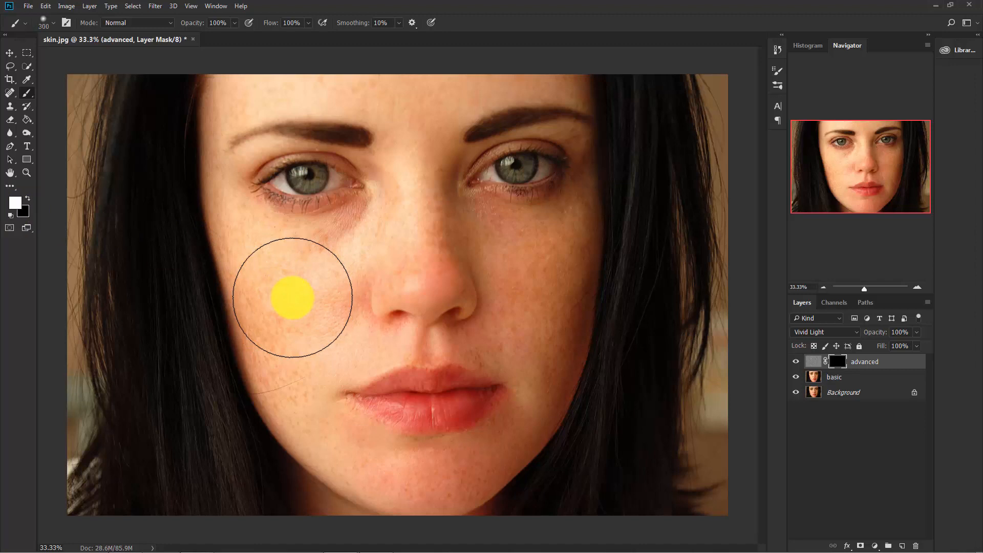
{"action": "key", "text": "bracketleft"}
{"action": "key", "text": "bracketleft"}
{"action": "key", "text": "bracketleft"}
{"action": "key", "text": "bracketleft"}
{"action": "key", "text": "bracketleft"}
{"action": "key", "text": "bracketleft"}
{"action": "key", "text": "bracketleft"}
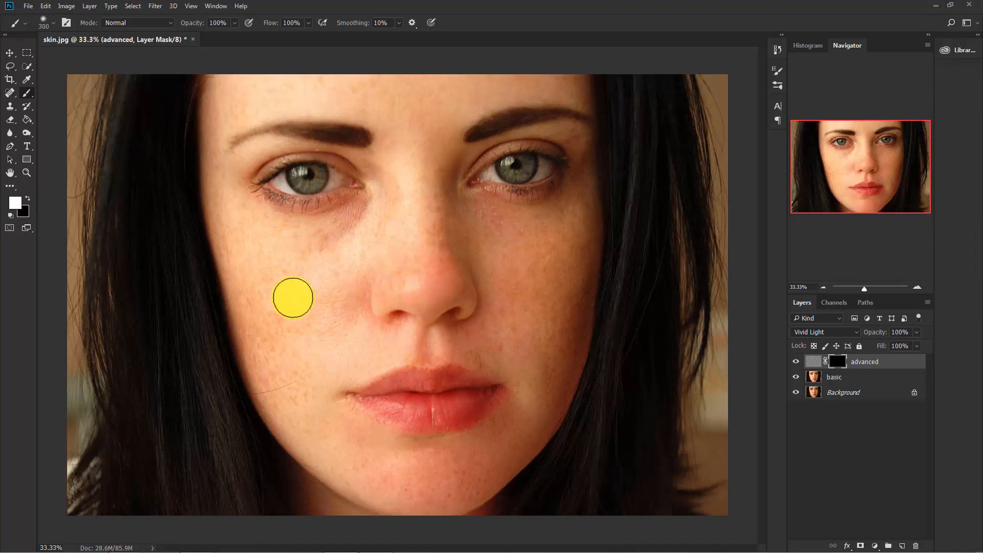
Paint white on the advanced layer's mask over the cheek at the photo's left
{"action": "key", "text": "ctrl+plus"}
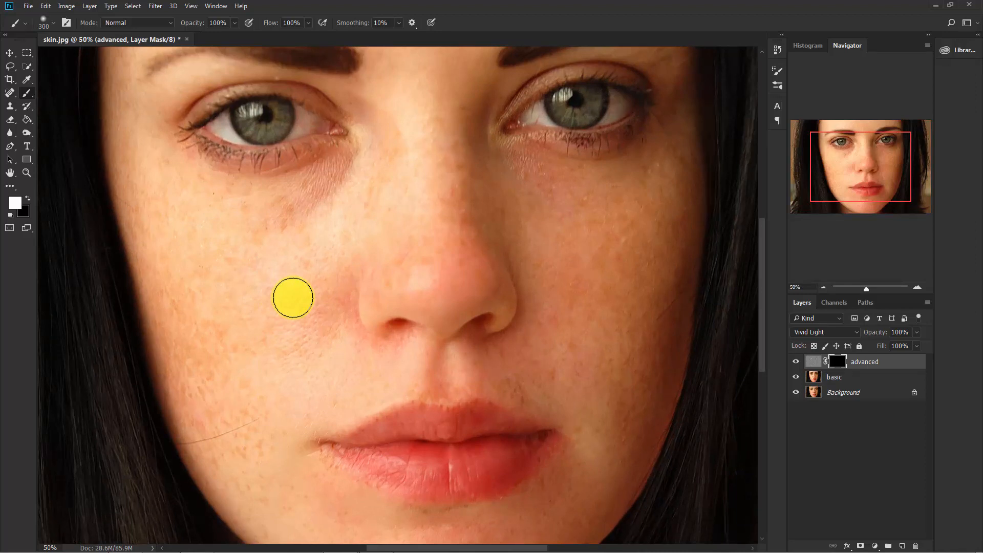
{"action": "left_click_drag", "start_coordinate": [296, 328], "coordinate": [370, 283]}
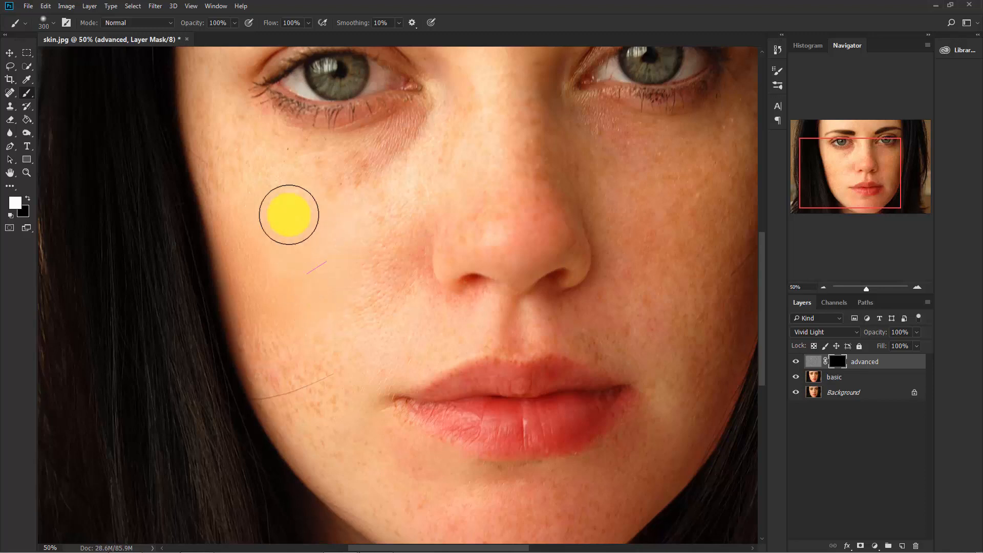
{"action": "mouse_move", "coordinate": [318, 187]}
{"action": "left_mouse_down"}
{"action": "mouse_move", "coordinate": [230, 135]}
{"action": "mouse_move", "coordinate": [248, 236]}
{"action": "mouse_move", "coordinate": [296, 244]}
{"action": "mouse_move", "coordinate": [323, 279]}
{"action": "mouse_move", "coordinate": [284, 228]}
{"action": "left_mouse_up"}
{"action": "mouse_move", "coordinate": [223, 266]}
{"action": "left_mouse_down"}
{"action": "mouse_move", "coordinate": [256, 326]}
{"action": "mouse_move", "coordinate": [229, 289]}
{"action": "mouse_move", "coordinate": [249, 334]}
{"action": "mouse_move", "coordinate": [234, 321]}
{"action": "mouse_move", "coordinate": [301, 345]}
{"action": "left_mouse_up"}
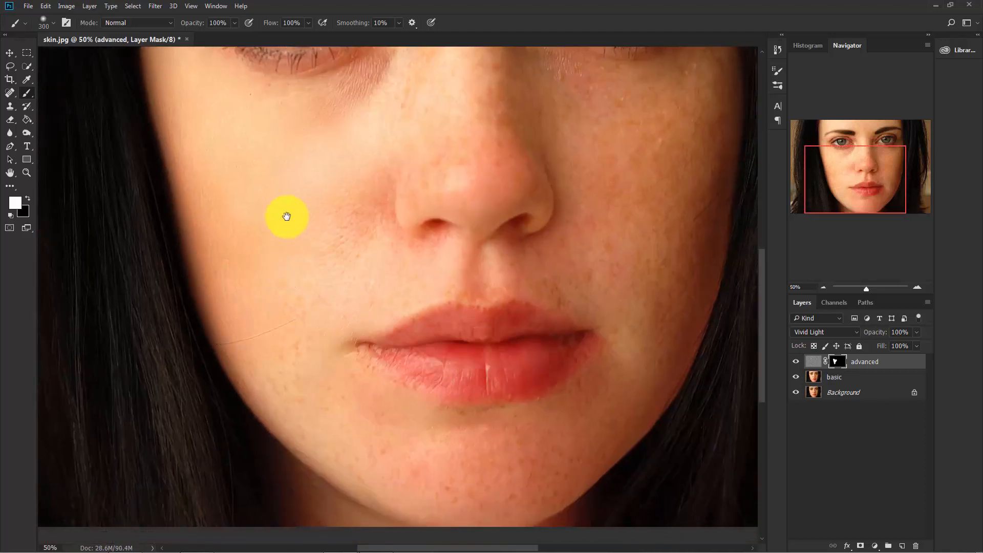
Extend the white mask painting from below the eye at the photo's left down to the jaw beside the mouth
{"action": "left_click_drag", "start_coordinate": [286, 216], "coordinate": [316, 294]}
{"action": "mouse_move", "coordinate": [401, 366]}
{"action": "left_mouse_down"}
{"action": "mouse_move", "coordinate": [311, 224]}
{"action": "mouse_move", "coordinate": [318, 268]}
{"action": "mouse_move", "coordinate": [341, 225]}
{"action": "mouse_move", "coordinate": [331, 254]}
{"action": "mouse_move", "coordinate": [248, 353]}
{"action": "mouse_move", "coordinate": [283, 372]}
{"action": "mouse_move", "coordinate": [271, 385]}
{"action": "mouse_move", "coordinate": [312, 408]}
{"action": "mouse_move", "coordinate": [329, 453]}
{"action": "mouse_move", "coordinate": [310, 478]}
{"action": "mouse_move", "coordinate": [314, 441]}
{"action": "left_mouse_up"}
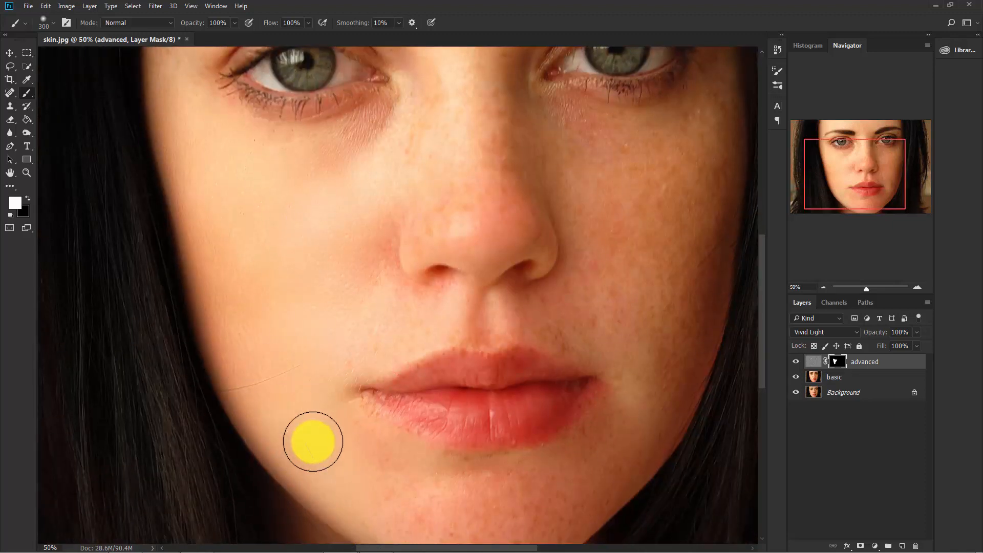
{"action": "left_click_drag", "start_coordinate": [296, 260], "coordinate": [312, 387]}
{"action": "left_click_drag", "start_coordinate": [248, 285], "coordinate": [341, 451]}
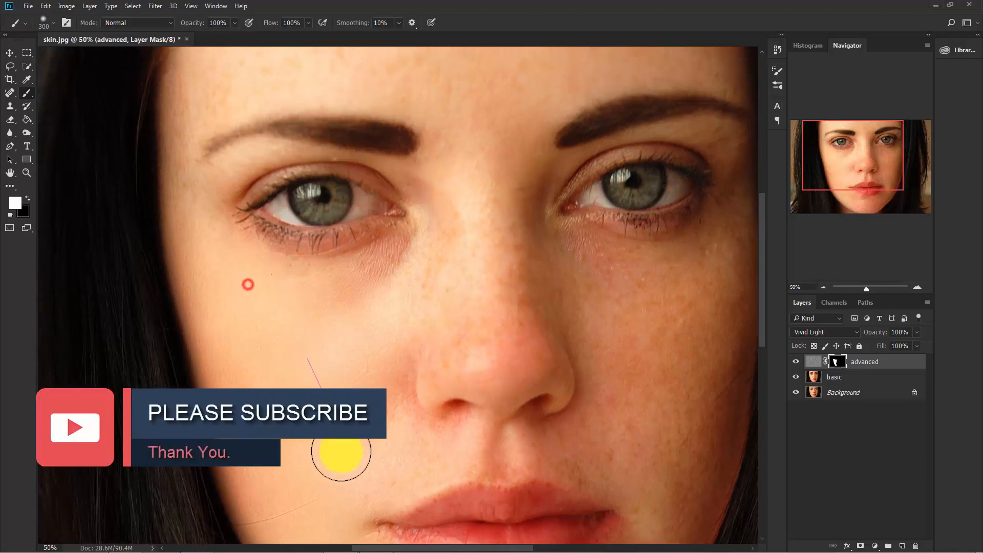
{"action": "left_click_drag", "start_coordinate": [311, 390], "coordinate": [203, 263]}
{"action": "mouse_move", "coordinate": [291, 310]}
{"action": "left_mouse_down"}
{"action": "mouse_move", "coordinate": [376, 384]}
{"action": "mouse_move", "coordinate": [283, 172]}
{"action": "mouse_move", "coordinate": [293, 299]}
{"action": "left_mouse_up"}
Paint white on the mask over the cheek at the photo's right, the chin and the forehead
{"action": "mouse_move", "coordinate": [502, 234]}
{"action": "left_mouse_down"}
{"action": "mouse_move", "coordinate": [497, 279]}
{"action": "mouse_move", "coordinate": [451, 243]}
{"action": "mouse_move", "coordinate": [407, 187]}
{"action": "mouse_move", "coordinate": [541, 180]}
{"action": "mouse_move", "coordinate": [562, 205]}
{"action": "mouse_move", "coordinate": [521, 397]}
{"action": "mouse_move", "coordinate": [477, 292]}
{"action": "mouse_move", "coordinate": [489, 253]}
{"action": "mouse_move", "coordinate": [532, 283]}
{"action": "mouse_move", "coordinate": [502, 361]}
{"action": "mouse_move", "coordinate": [555, 135]}
{"action": "left_mouse_up"}
{"action": "mouse_move", "coordinate": [568, 170]}
{"action": "left_mouse_down"}
{"action": "mouse_move", "coordinate": [476, 314]}
{"action": "mouse_move", "coordinate": [340, 347]}
{"action": "mouse_move", "coordinate": [400, 368]}
{"action": "mouse_move", "coordinate": [248, 305]}
{"action": "mouse_move", "coordinate": [334, 358]}
{"action": "mouse_move", "coordinate": [409, 333]}
{"action": "left_mouse_up"}
{"action": "left_click_drag", "start_coordinate": [501, 276], "coordinate": [486, 455]}
{"action": "left_click_drag", "start_coordinate": [439, 299], "coordinate": [467, 478]}
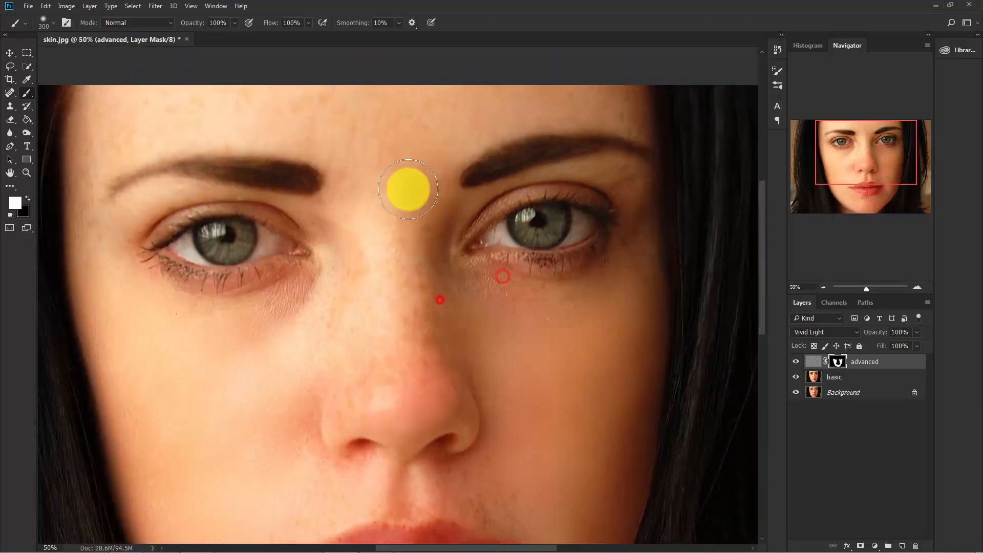
{"action": "mouse_move", "coordinate": [429, 90]}
{"action": "left_mouse_down"}
{"action": "mouse_move", "coordinate": [112, 102]}
{"action": "mouse_move", "coordinate": [597, 90]}
{"action": "mouse_move", "coordinate": [336, 136]}
{"action": "mouse_move", "coordinate": [470, 117]}
{"action": "mouse_move", "coordinate": [638, 123]}
{"action": "mouse_move", "coordinate": [595, 112]}
{"action": "mouse_move", "coordinate": [328, 221]}
{"action": "mouse_move", "coordinate": [85, 225]}
{"action": "mouse_move", "coordinate": [86, 185]}
{"action": "left_mouse_up"}
Reduce the brush size to 125 and paint the mask white beside the eye at the photo's left and down the nose
{"action": "key", "text": "bracketleft"}
{"action": "key", "text": "bracketleft"}
{"action": "key", "text": "bracketleft"}
{"action": "key", "text": "bracketleft"}
{"action": "key", "text": "bracketleft"}
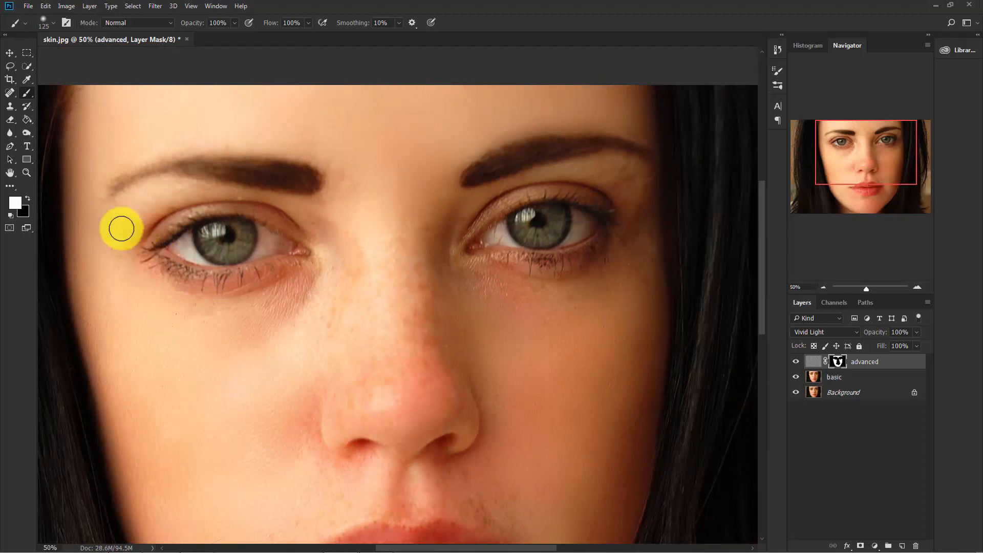
{"action": "mouse_move", "coordinate": [122, 229]}
{"action": "left_mouse_down"}
{"action": "mouse_move", "coordinate": [133, 389]}
{"action": "mouse_move", "coordinate": [235, 421]}
{"action": "left_mouse_up"}
{"action": "key", "text": "space"}
{"action": "left_click_drag", "start_coordinate": [239, 421], "coordinate": [251, 288]}
{"action": "left_click_drag", "start_coordinate": [409, 78], "coordinate": [410, 209]}
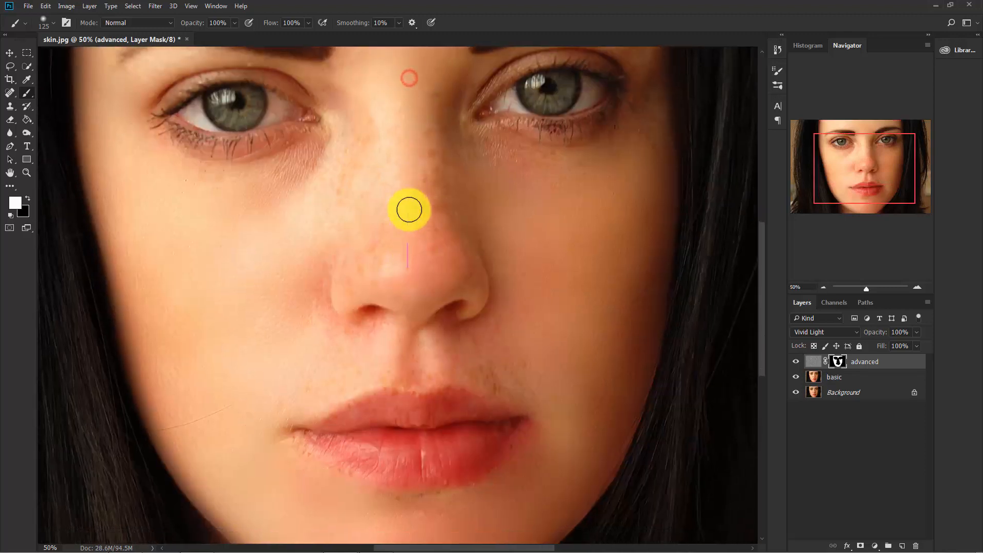
{"action": "mouse_move", "coordinate": [413, 139]}
{"action": "left_mouse_down"}
{"action": "mouse_move", "coordinate": [400, 268]}
{"action": "mouse_move", "coordinate": [414, 287]}
{"action": "mouse_move", "coordinate": [446, 281]}
{"action": "mouse_move", "coordinate": [382, 424]}
{"action": "left_mouse_up"}
Paint the mask white over the skin around the eye and brow at the photo's right
{"action": "key", "text": "ctrl+plus"}
{"action": "key", "text": "ctrl+plus"}
{"action": "key", "text": "space"}
{"action": "mouse_move", "coordinate": [416, 100]}
{"action": "left_mouse_down"}
{"action": "mouse_move", "coordinate": [571, 210]}
{"action": "mouse_move", "coordinate": [485, 188]}
{"action": "mouse_move", "coordinate": [499, 226]}
{"action": "left_mouse_up"}
{"action": "key", "text": "space"}
{"action": "mouse_move", "coordinate": [527, 228]}
{"action": "left_mouse_down"}
{"action": "mouse_move", "coordinate": [453, 189]}
{"action": "mouse_move", "coordinate": [544, 239]}
{"action": "mouse_move", "coordinate": [426, 260]}
{"action": "left_mouse_up"}
{"action": "left_click_drag", "start_coordinate": [575, 237], "coordinate": [387, 266]}
{"action": "mouse_move", "coordinate": [479, 204]}
{"action": "left_mouse_down"}
{"action": "mouse_move", "coordinate": [557, 147]}
{"action": "mouse_move", "coordinate": [600, 208]}
{"action": "mouse_move", "coordinate": [556, 349]}
{"action": "left_mouse_up"}
{"action": "key", "text": "space"}
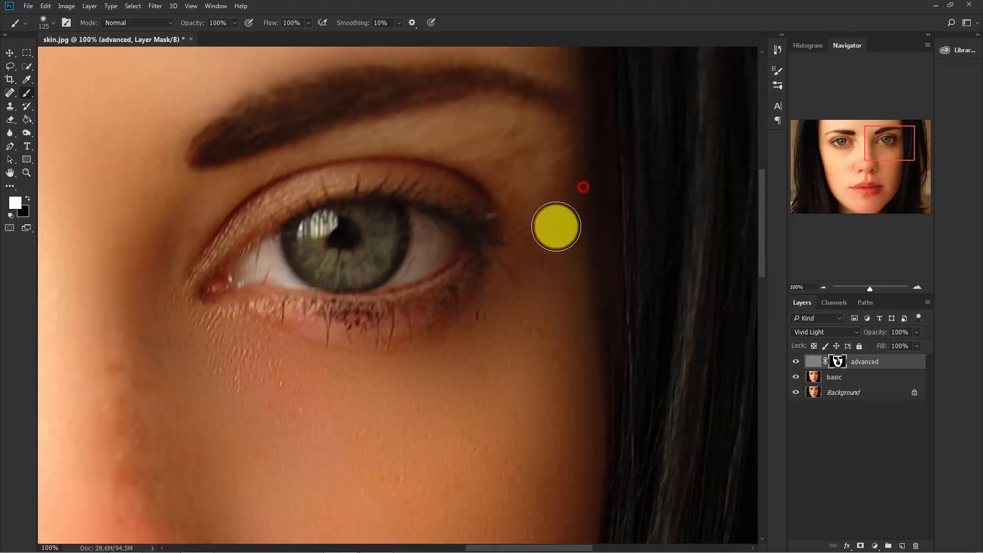
{"action": "mouse_move", "coordinate": [546, 178]}
{"action": "left_mouse_down"}
{"action": "mouse_move", "coordinate": [417, 136]}
{"action": "mouse_move", "coordinate": [423, 130]}
{"action": "mouse_move", "coordinate": [235, 159]}
{"action": "mouse_move", "coordinate": [424, 145]}
{"action": "mouse_move", "coordinate": [534, 224]}
{"action": "mouse_move", "coordinate": [569, 235]}
{"action": "left_mouse_up"}
Reduce the brush size to 70 and paint the mask white along the side and bridge of the nose
{"action": "key", "text": "bracketleft"}
{"action": "key", "text": "bracketleft"}
{"action": "key", "text": "bracketleft"}
{"action": "key", "text": "bracketleft"}
{"action": "key", "text": "space"}
{"action": "mouse_move", "coordinate": [549, 327]}
{"action": "left_mouse_down"}
{"action": "mouse_move", "coordinate": [591, 151]}
{"action": "mouse_move", "coordinate": [480, 158]}
{"action": "mouse_move", "coordinate": [184, 254]}
{"action": "mouse_move", "coordinate": [173, 317]}
{"action": "left_mouse_up"}
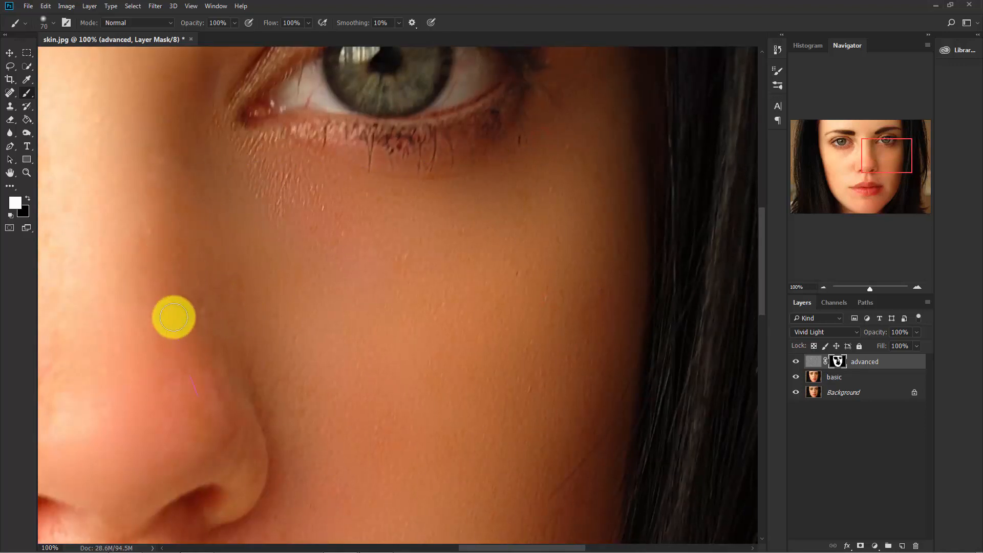
{"action": "key", "text": "space"}
{"action": "left_click_drag", "start_coordinate": [175, 367], "coordinate": [205, 204]}
{"action": "mouse_move", "coordinate": [233, 256]}
{"action": "left_mouse_down"}
{"action": "mouse_move", "coordinate": [266, 268]}
{"action": "mouse_move", "coordinate": [271, 324]}
{"action": "mouse_move", "coordinate": [162, 309]}
{"action": "mouse_move", "coordinate": [379, 239]}
{"action": "left_mouse_up"}
{"action": "key", "text": "space"}
{"action": "mouse_move", "coordinate": [445, 305]}
{"action": "left_mouse_down"}
{"action": "mouse_move", "coordinate": [351, 285]}
{"action": "mouse_move", "coordinate": [215, 216]}
{"action": "mouse_move", "coordinate": [277, 147]}
{"action": "mouse_move", "coordinate": [432, 205]}
{"action": "mouse_move", "coordinate": [314, 192]}
{"action": "left_mouse_up"}
{"action": "key", "text": "space"}
{"action": "left_click_drag", "start_coordinate": [279, 85], "coordinate": [281, 183]}
{"action": "key", "text": "space"}
{"action": "left_click_drag", "start_coordinate": [154, 192], "coordinate": [382, 324]}
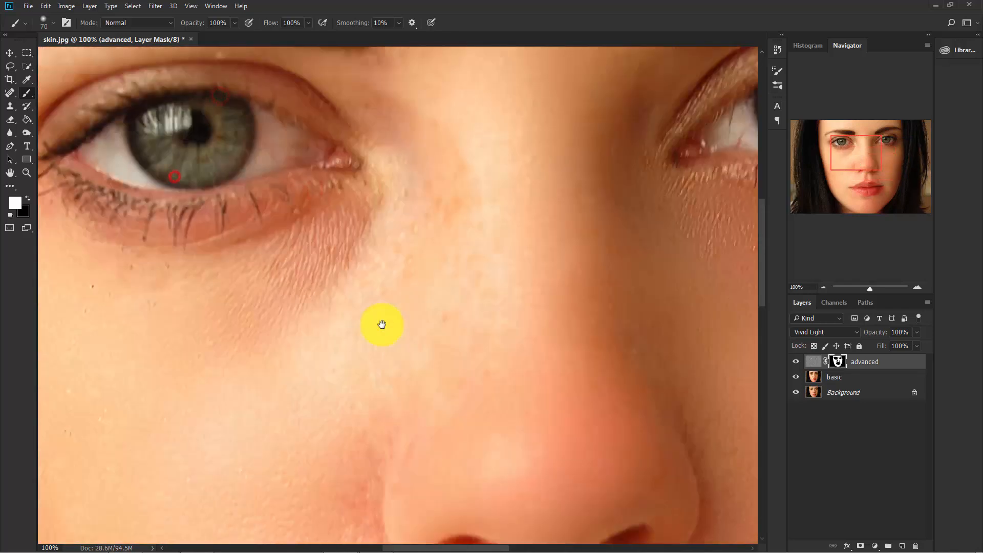
Paint the mask white over remaining unsmoothed skin between the eyes and around the nose, adjusting the brush size to fit
{"action": "key", "text": "ctrl+minus"}
{"action": "mouse_move", "coordinate": [410, 256]}
{"action": "left_mouse_down"}
{"action": "mouse_move", "coordinate": [377, 285]}
{"action": "mouse_move", "coordinate": [500, 413]}
{"action": "left_mouse_up"}
{"action": "key", "text": "space"}
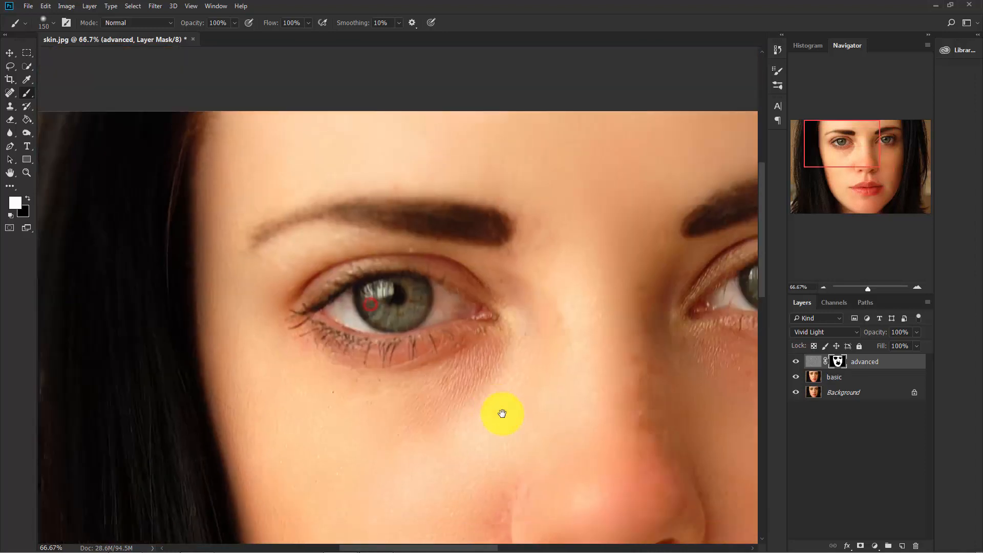
{"action": "key", "text": "ctrl+plus"}
{"action": "key", "text": "bracketleft"}
{"action": "key", "text": "bracketleft"}
{"action": "key", "text": "bracketleft"}
{"action": "key", "text": "bracketleft"}
{"action": "key", "text": "bracketleft"}
{"action": "key", "text": "bracketleft"}
{"action": "mouse_move", "coordinate": [603, 253]}
{"action": "left_mouse_down"}
{"action": "mouse_move", "coordinate": [500, 227]}
{"action": "mouse_move", "coordinate": [294, 206]}
{"action": "mouse_move", "coordinate": [491, 235]}
{"action": "mouse_move", "coordinate": [531, 226]}
{"action": "mouse_move", "coordinate": [393, 202]}
{"action": "mouse_move", "coordinate": [97, 312]}
{"action": "left_mouse_up"}
{"action": "key", "text": "space"}
{"action": "left_click_drag", "start_coordinate": [236, 408], "coordinate": [156, 207]}
{"action": "mouse_move", "coordinate": [145, 196]}
{"action": "left_mouse_down"}
{"action": "mouse_move", "coordinate": [277, 247]}
{"action": "mouse_move", "coordinate": [279, 235]}
{"action": "mouse_move", "coordinate": [154, 216]}
{"action": "left_mouse_up"}
{"action": "key", "text": "bracketright"}
{"action": "key", "text": "bracketright"}
{"action": "key", "text": "bracketright"}
{"action": "key", "text": "bracketright"}
{"action": "left_click_drag", "start_coordinate": [154, 215], "coordinate": [420, 268]}
Paint the mask white over the skin between the nose and upper lip with a brush of 100 or smaller
{"action": "key", "text": "space"}
{"action": "left_click_drag", "start_coordinate": [497, 365], "coordinate": [410, 82]}
{"action": "mouse_move", "coordinate": [441, 332]}
{"action": "left_mouse_down"}
{"action": "mouse_move", "coordinate": [372, 146]}
{"action": "mouse_move", "coordinate": [362, 161]}
{"action": "left_mouse_up"}
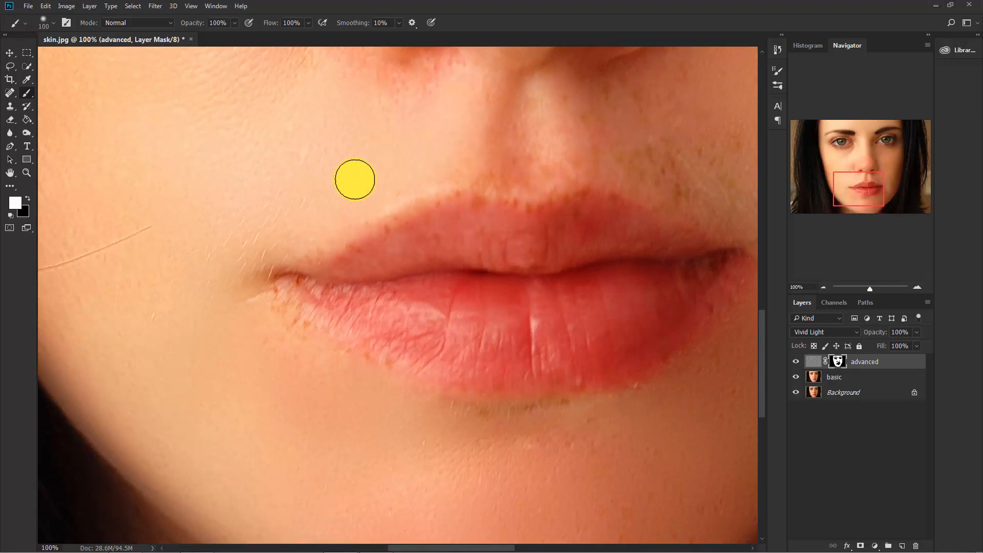
{"action": "key", "text": "bracketleft"}
{"action": "key", "text": "bracketleft"}
{"action": "key", "text": "bracketleft"}
{"action": "key", "text": "bracketleft"}
{"action": "mouse_move", "coordinate": [528, 143]}
{"action": "left_mouse_down"}
{"action": "mouse_move", "coordinate": [559, 107]}
{"action": "mouse_move", "coordinate": [486, 177]}
{"action": "mouse_move", "coordinate": [550, 153]}
{"action": "left_mouse_up"}
{"action": "key", "text": "space"}
{"action": "mouse_move", "coordinate": [622, 111]}
{"action": "left_mouse_down"}
{"action": "mouse_move", "coordinate": [497, 132]}
{"action": "mouse_move", "coordinate": [531, 121]}
{"action": "left_mouse_up"}
Enlarge the brush to 125 and paint the mask white above and beside the mouth corner at the photo's right
{"action": "key", "text": "bracketright"}
{"action": "key", "text": "bracketright"}
{"action": "key", "text": "bracketright"}
{"action": "key", "text": "bracketright"}
{"action": "key", "text": "bracketright"}
{"action": "mouse_move", "coordinate": [532, 121]}
{"action": "left_mouse_down"}
{"action": "mouse_move", "coordinate": [582, 166]}
{"action": "mouse_move", "coordinate": [542, 174]}
{"action": "mouse_move", "coordinate": [581, 221]}
{"action": "mouse_move", "coordinate": [517, 160]}
{"action": "left_mouse_up"}
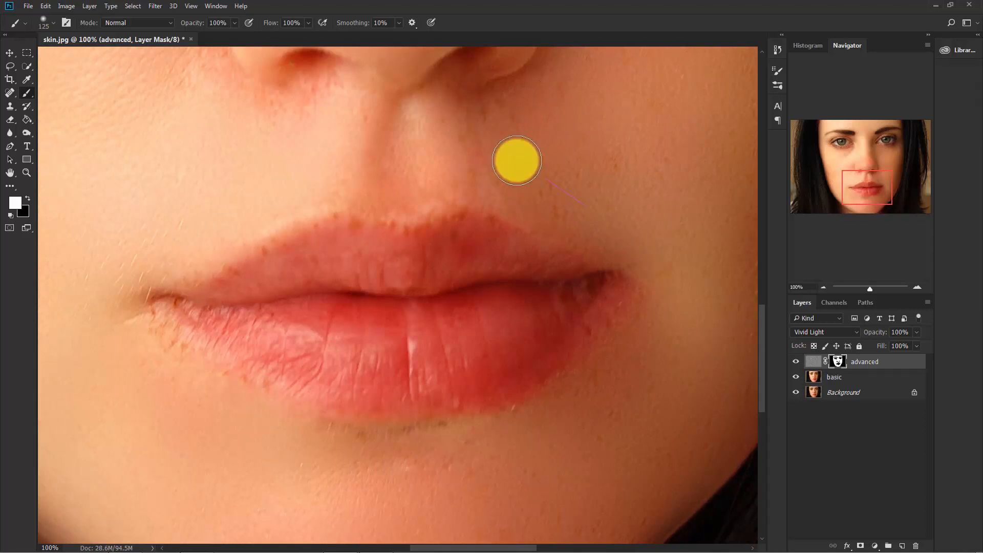
{"action": "left_click", "coordinate": [560, 263]}
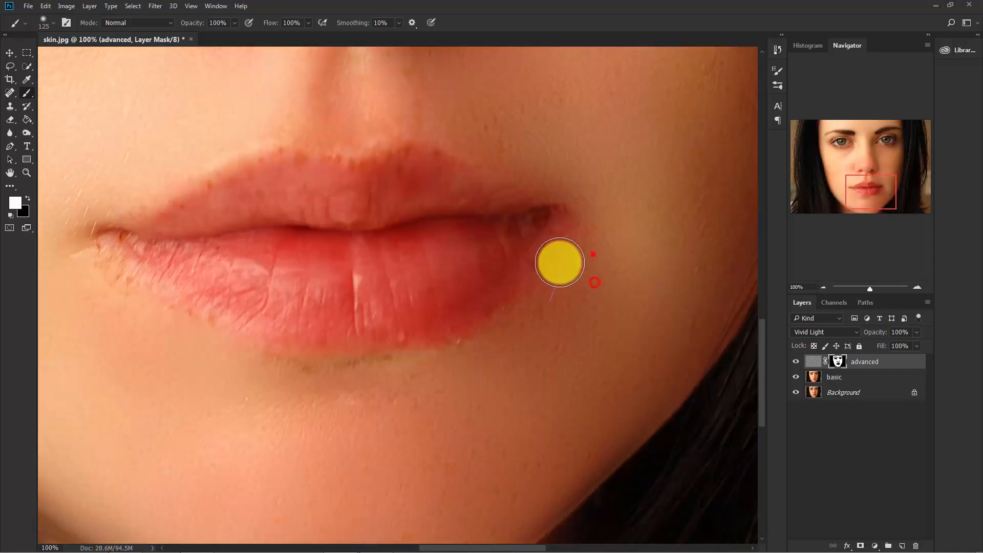
Paint the mask white along the skin below the lower lip with a small brush, using size 60 near the mouth corner at the photo's left
{"action": "key", "text": "bracketleft"}
{"action": "key", "text": "bracketleft"}
{"action": "key", "text": "bracketleft"}
{"action": "key", "text": "bracketleft"}
{"action": "key", "text": "bracketleft"}
{"action": "key", "text": "bracketleft"}
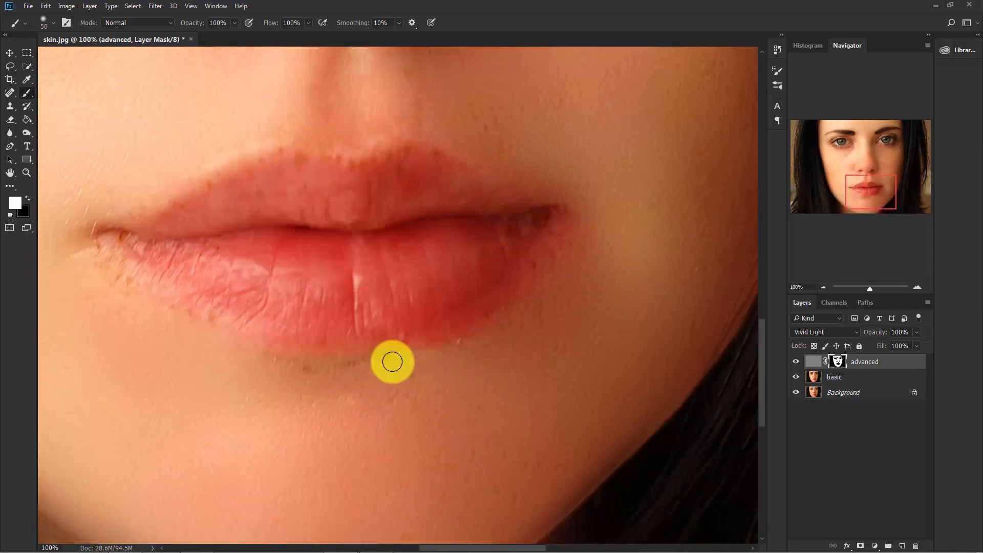
{"action": "key", "text": "bracketleft"}
{"action": "mouse_move", "coordinate": [394, 358]}
{"action": "left_mouse_down"}
{"action": "mouse_move", "coordinate": [355, 366]}
{"action": "mouse_move", "coordinate": [388, 385]}
{"action": "mouse_move", "coordinate": [261, 360]}
{"action": "mouse_move", "coordinate": [294, 385]}
{"action": "mouse_move", "coordinate": [370, 379]}
{"action": "mouse_move", "coordinate": [388, 364]}
{"action": "mouse_move", "coordinate": [313, 373]}
{"action": "left_mouse_up"}
{"action": "key", "text": "bracketright"}
{"action": "key", "text": "bracketright"}
{"action": "mouse_move", "coordinate": [145, 290]}
{"action": "left_mouse_down"}
{"action": "mouse_move", "coordinate": [97, 241]}
{"action": "mouse_move", "coordinate": [181, 319]}
{"action": "left_mouse_up"}
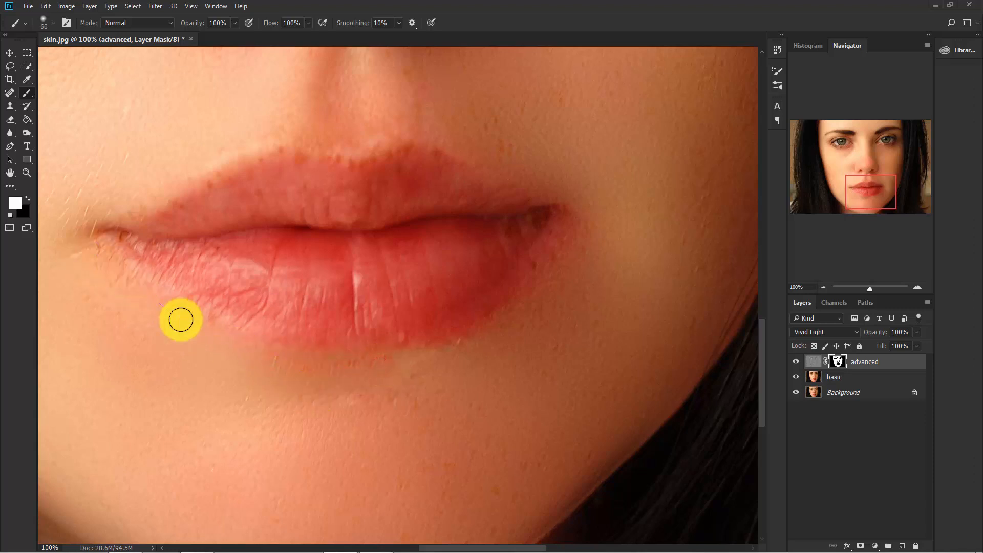
Paint the mask white over the remaining skin along the lower lip's edge and above the upper lip at the photo's right
{"action": "mouse_move", "coordinate": [571, 281]}
{"action": "left_mouse_down"}
{"action": "mouse_move", "coordinate": [537, 263]}
{"action": "mouse_move", "coordinate": [439, 391]}
{"action": "left_mouse_up"}
{"action": "left_click_drag", "start_coordinate": [450, 122], "coordinate": [557, 172]}
{"action": "mouse_move", "coordinate": [404, 138]}
{"action": "left_mouse_down"}
{"action": "mouse_move", "coordinate": [345, 147]}
{"action": "mouse_move", "coordinate": [219, 333]}
{"action": "mouse_move", "coordinate": [428, 315]}
{"action": "left_mouse_up"}
{"action": "left_click_drag", "start_coordinate": [289, 365], "coordinate": [472, 295]}
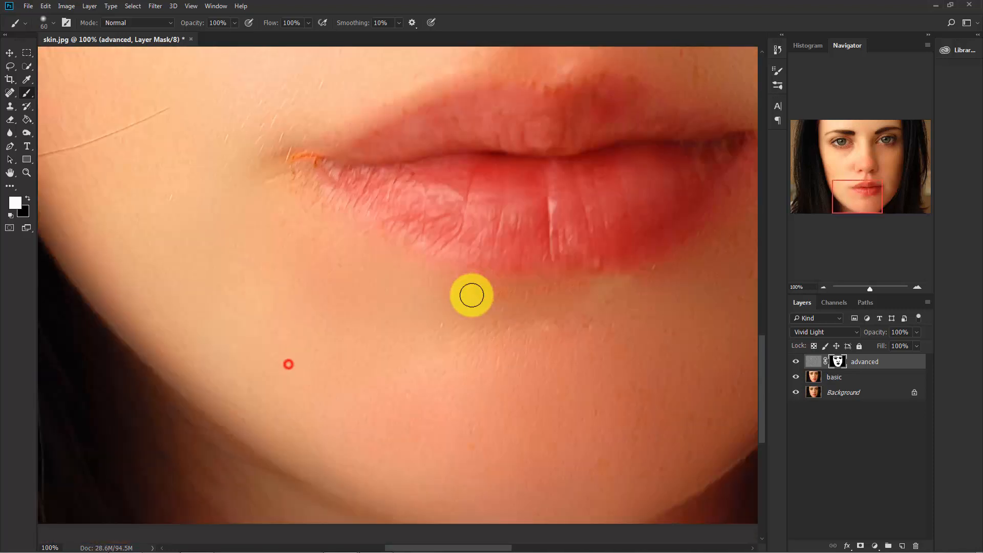
Paint the mask white over the remaining skin just below the nostrils with the size 60 brush
{"action": "mouse_move", "coordinate": [375, 103]}
{"action": "left_mouse_down"}
{"action": "mouse_move", "coordinate": [279, 170]}
{"action": "mouse_move", "coordinate": [408, 424]}
{"action": "mouse_move", "coordinate": [350, 349]}
{"action": "mouse_move", "coordinate": [344, 316]}
{"action": "left_mouse_up"}
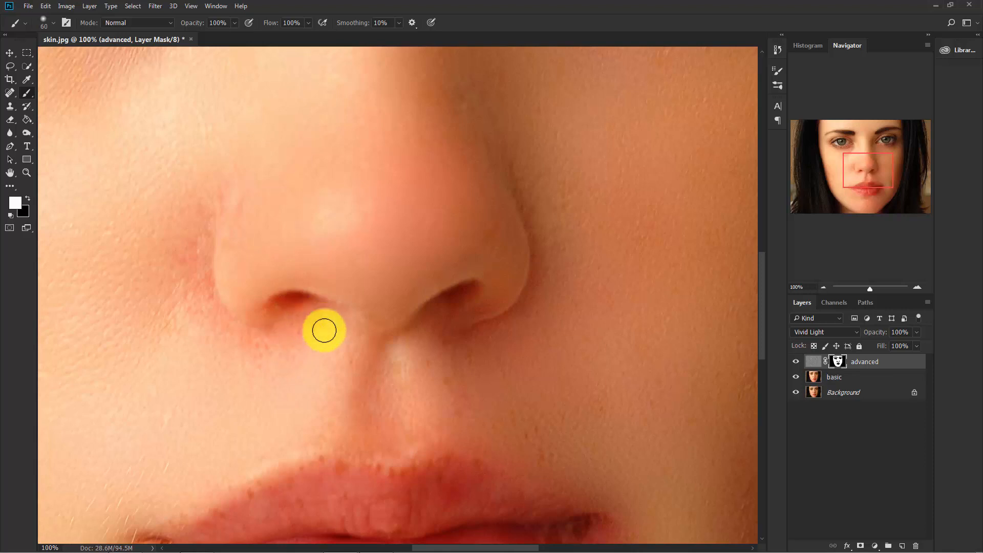
{"action": "left_click", "coordinate": [458, 336]}
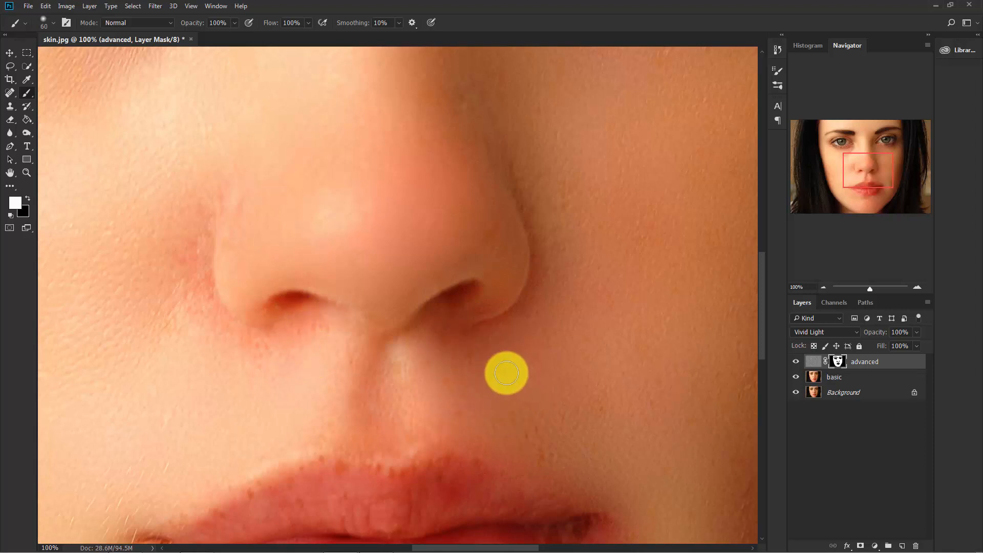
{"action": "left_click_drag", "start_coordinate": [404, 202], "coordinate": [462, 334]}
{"action": "mouse_move", "coordinate": [479, 157]}
{"action": "left_mouse_down"}
{"action": "mouse_move", "coordinate": [492, 259]}
{"action": "mouse_move", "coordinate": [503, 245]}
{"action": "mouse_move", "coordinate": [380, 301]}
{"action": "left_mouse_up"}
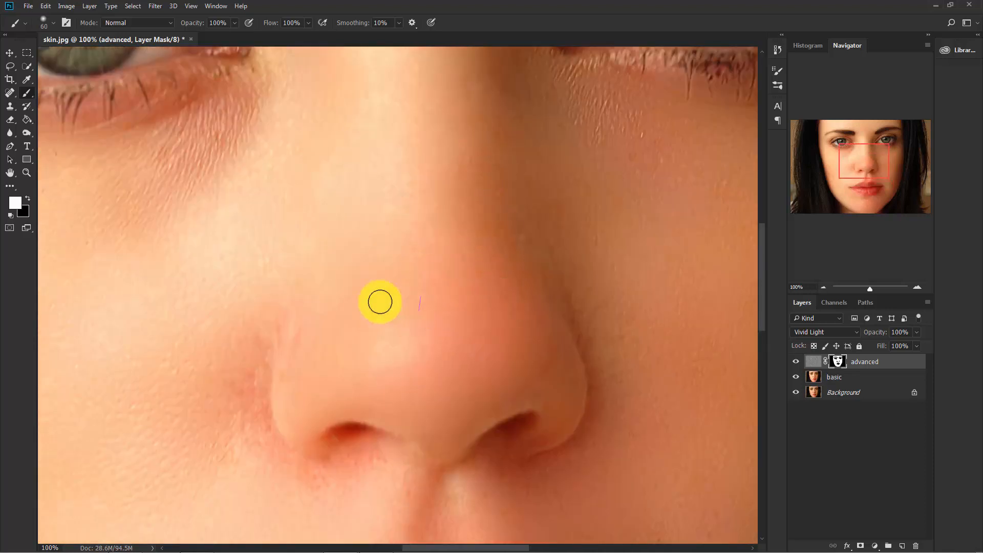
Compare the whole portrait with the advanced layer hidden and shown
{"action": "scroll", "coordinate": [315, 355], "scroll_direction": "down", "scroll_amount": 4}
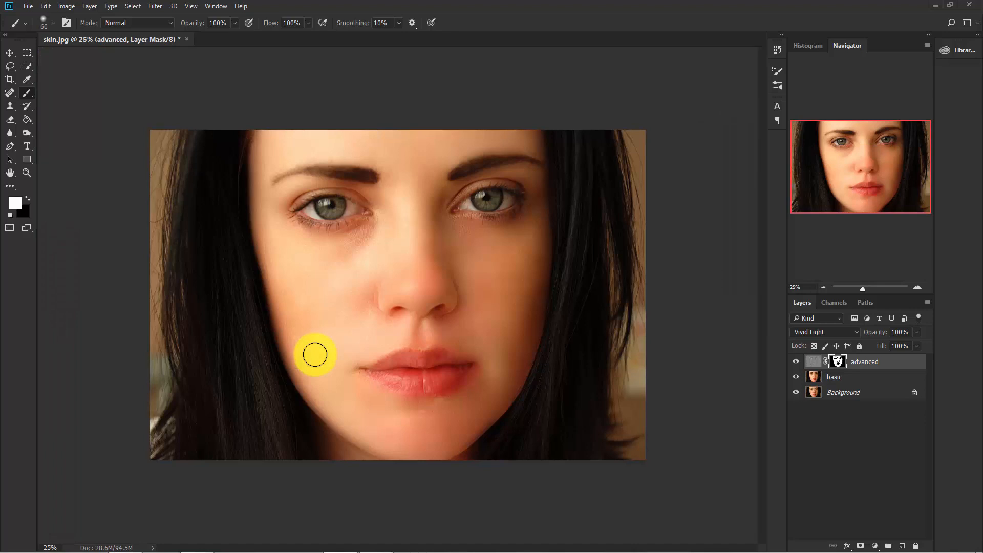
{"action": "left_click", "coordinate": [795, 364]}
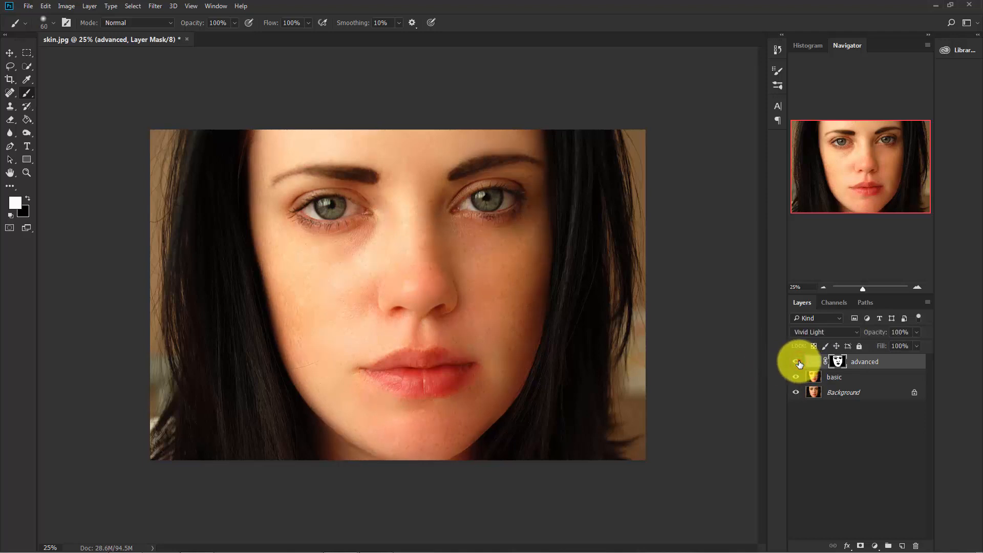
{"action": "key", "text": "ctrl+plus"}
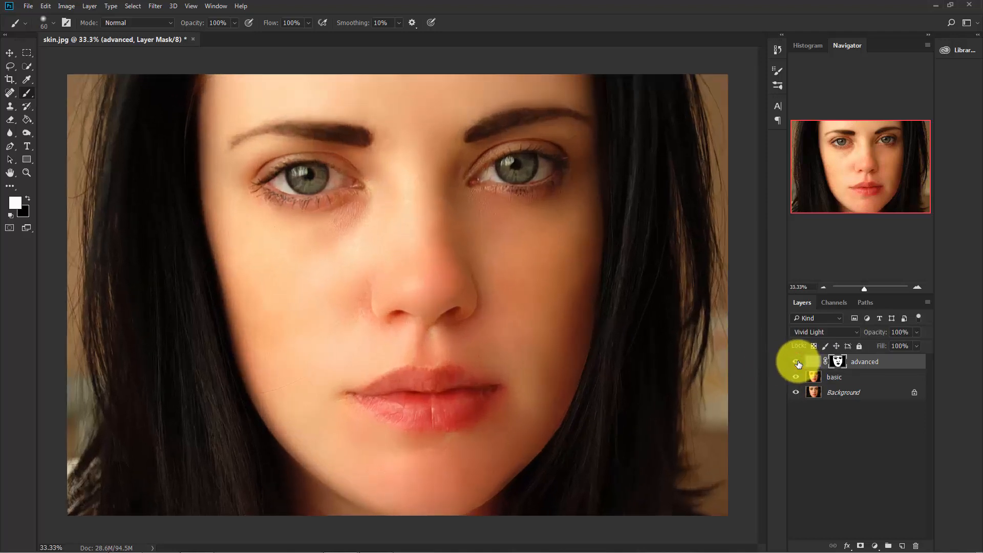
{"action": "left_click", "coordinate": [794, 364]}
{"action": "left_click", "coordinate": [795, 363]}
Add a Solid Color fill layer in pure red (ff0000) above the advanced layer
{"action": "left_click", "coordinate": [834, 415]}
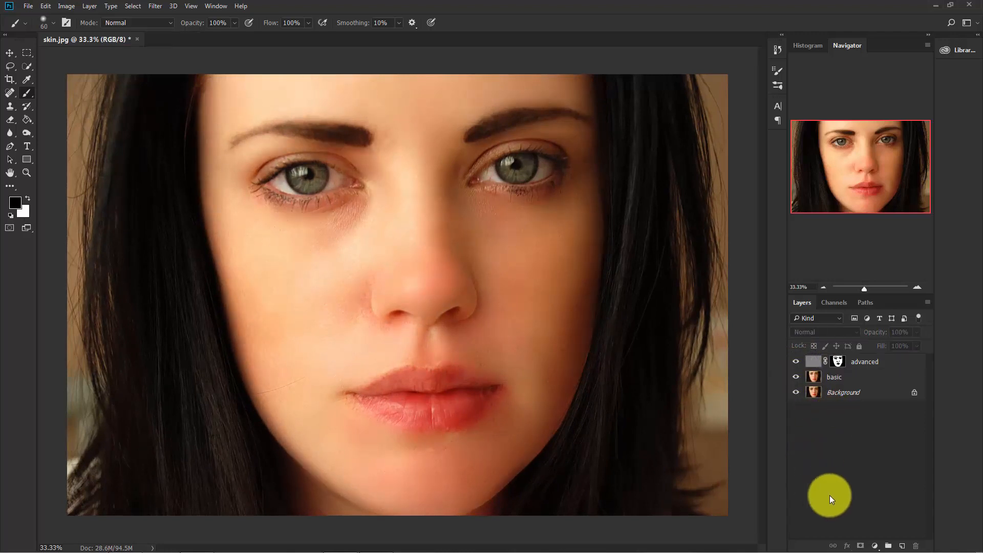
{"action": "left_click", "coordinate": [873, 545]}
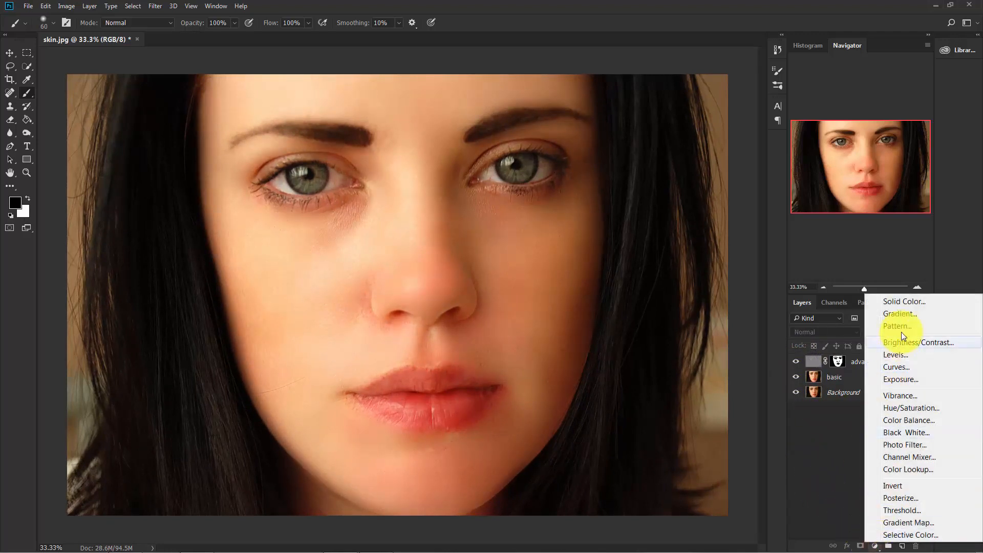
{"action": "left_click", "coordinate": [909, 301]}
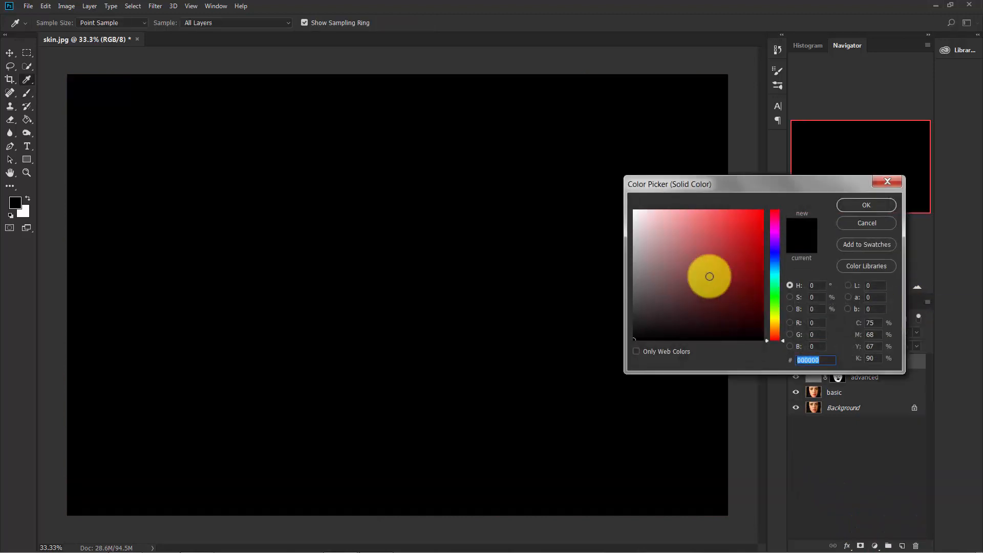
{"action": "left_click", "coordinate": [684, 278]}
{"action": "left_click_drag", "start_coordinate": [684, 278], "coordinate": [781, 199]}
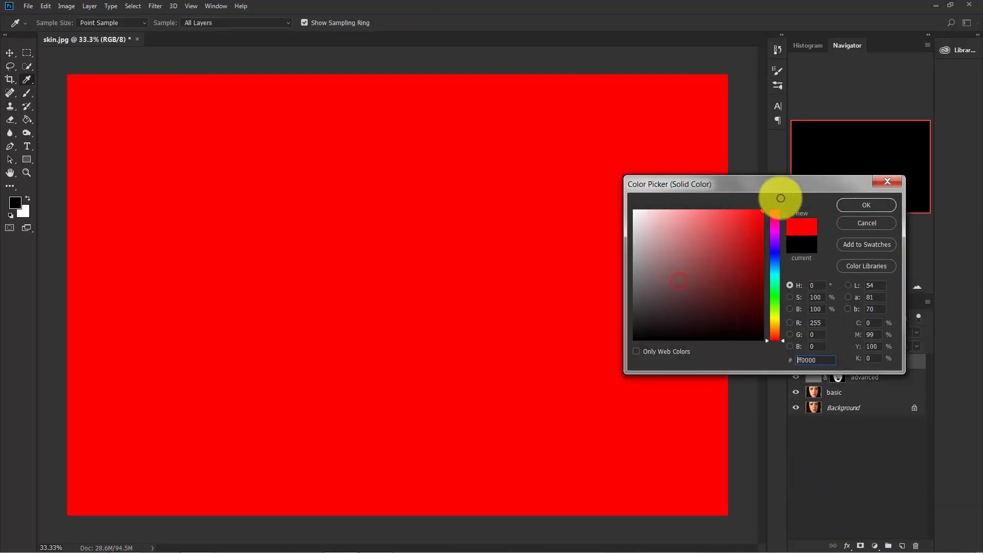
{"action": "left_click", "coordinate": [856, 205]}
Set the red fill layer's blend mode to Multiply and rename the layer "lips color"
{"action": "left_click", "coordinate": [816, 331]}
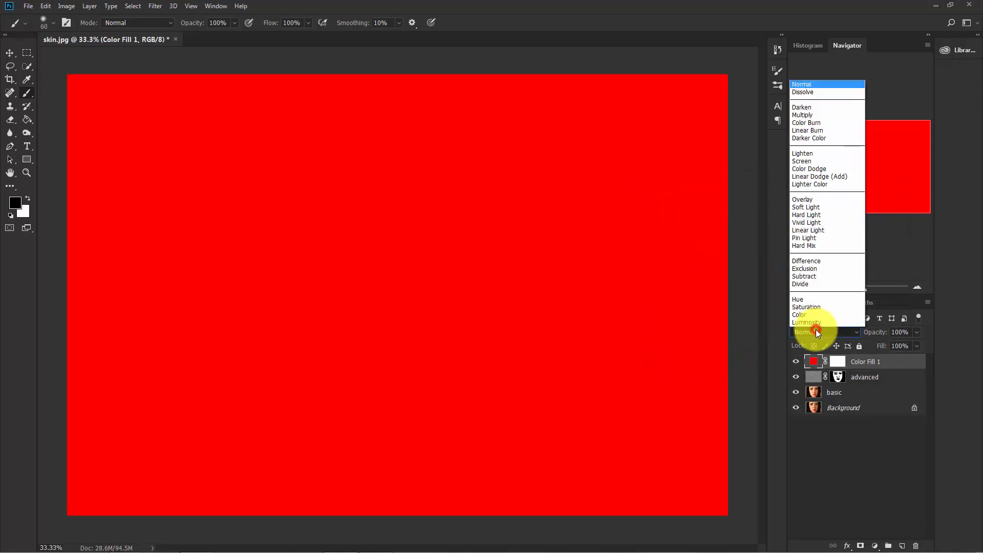
{"action": "left_click", "coordinate": [815, 115]}
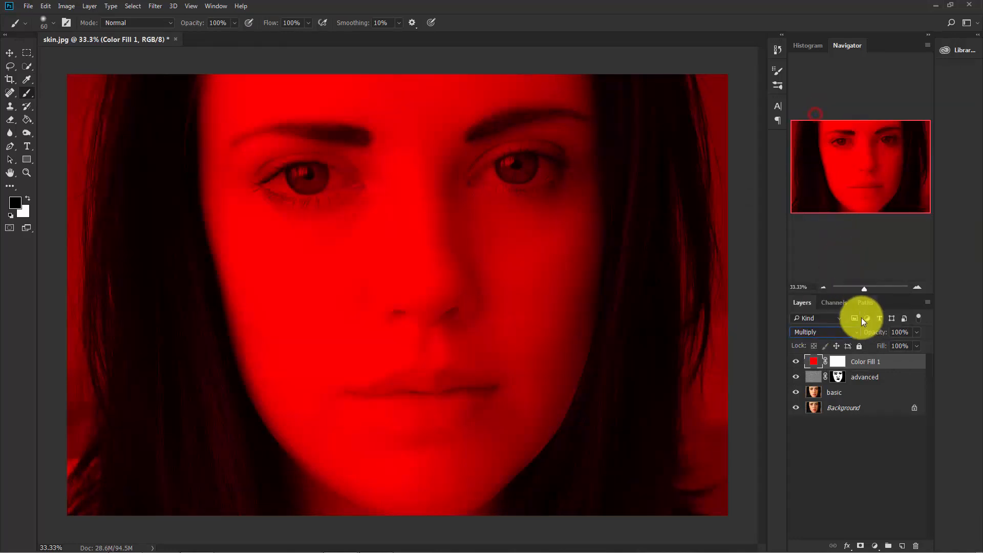
{"action": "double_click", "coordinate": [870, 363]}
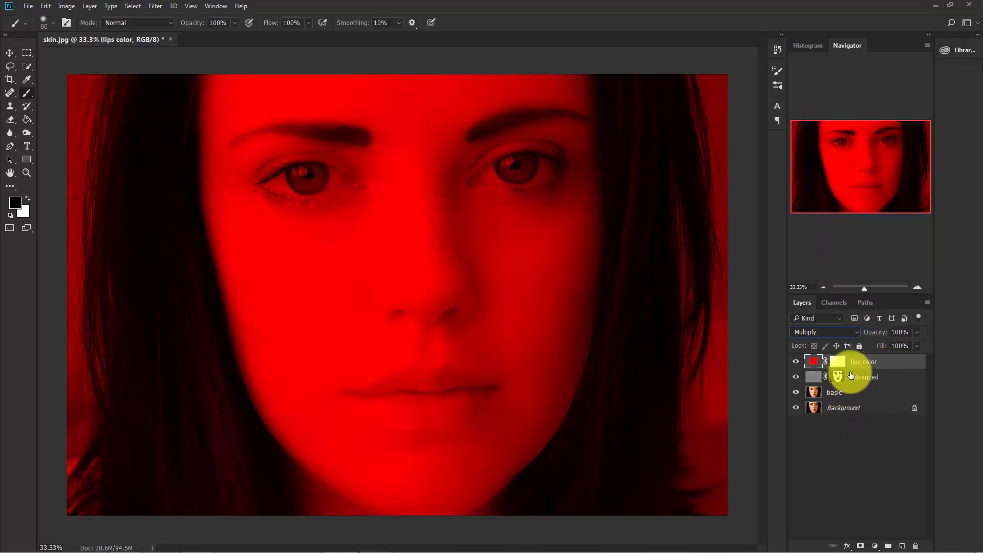
Invert the lips color mask to black and paint white over the middle of the lower lip at 100% flow
{"action": "key", "text": "ctrl+i"}
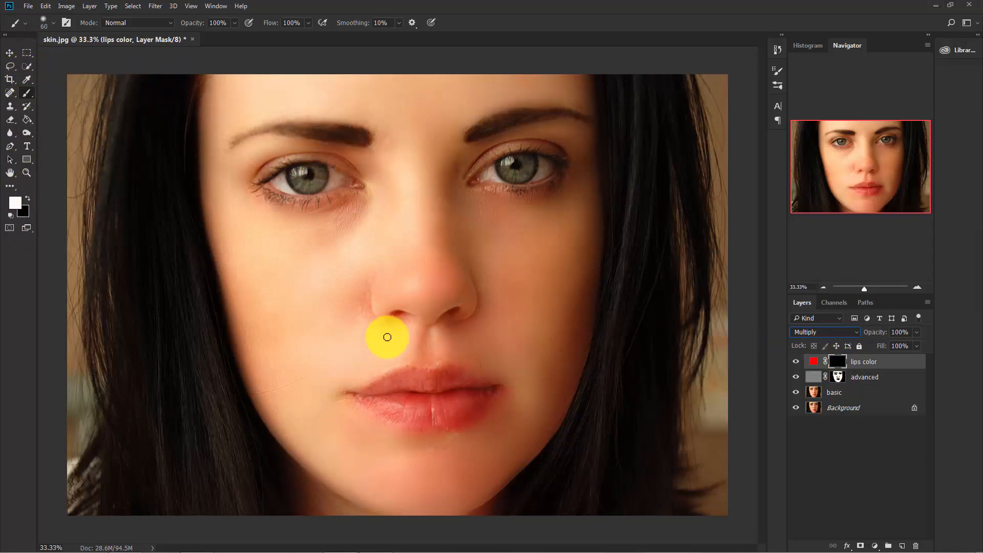
{"action": "scroll", "coordinate": [398, 341], "scroll_direction": "up", "scroll_amount": 2}
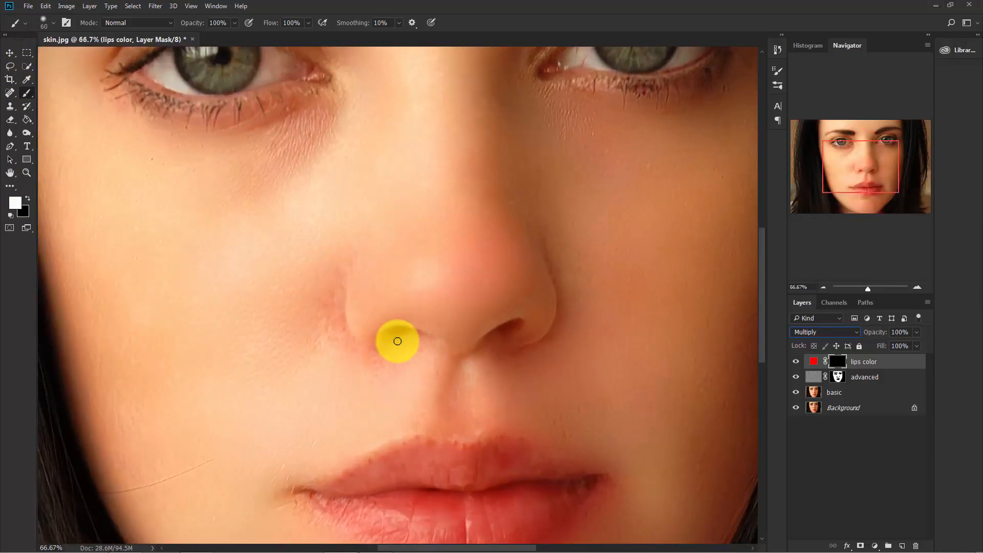
{"action": "scroll", "coordinate": [377, 254], "scroll_direction": "down", "scroll_amount": 3}
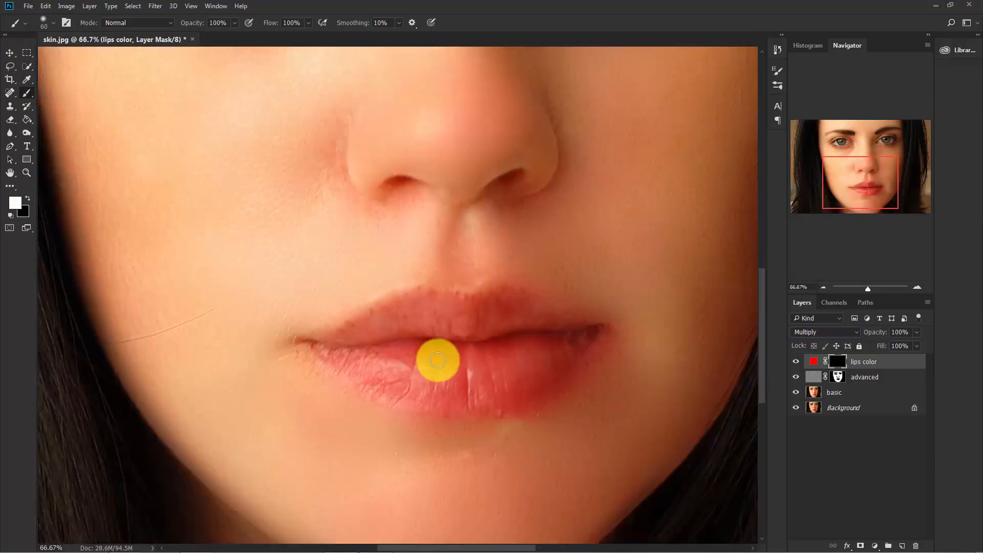
{"action": "left_click_drag", "start_coordinate": [428, 378], "coordinate": [466, 370]}
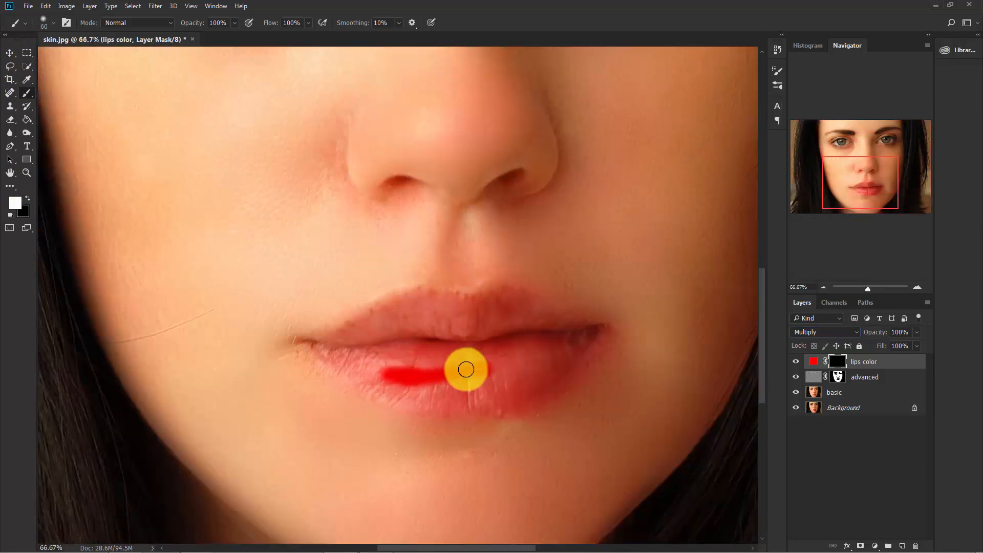
{"action": "left_click_drag", "start_coordinate": [405, 373], "coordinate": [396, 373]}
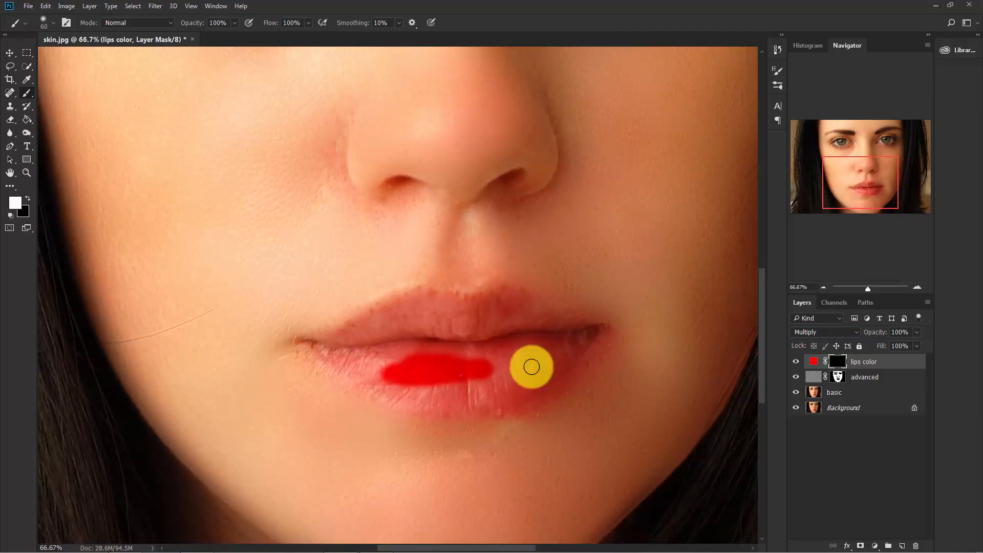
{"action": "left_click_drag", "start_coordinate": [502, 359], "coordinate": [525, 368]}
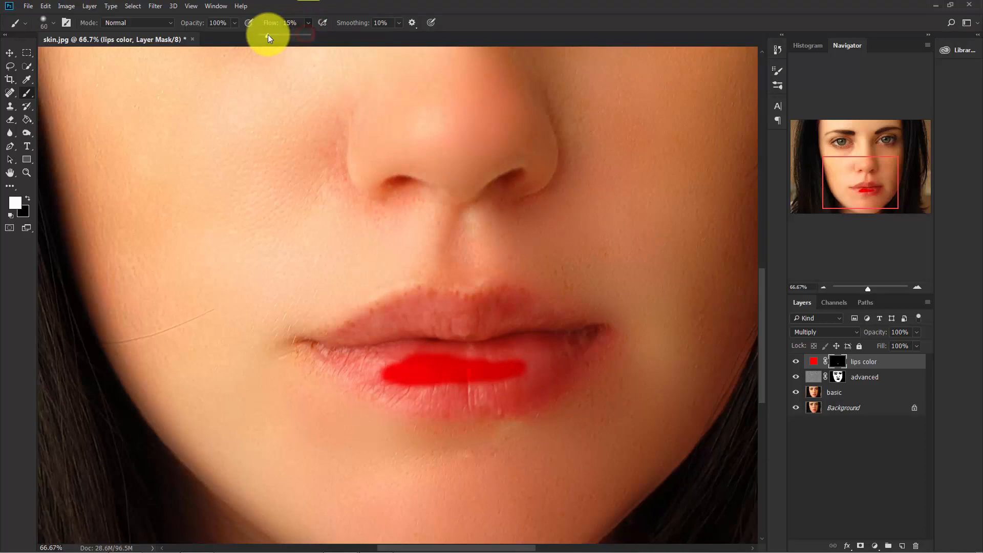
Reduce the brush flow to 19% and paint the mask white along the outer edges of both lips
{"action": "left_click_drag", "start_coordinate": [269, 35], "coordinate": [271, 35]}
{"action": "left_click_drag", "start_coordinate": [269, 35], "coordinate": [270, 36]}
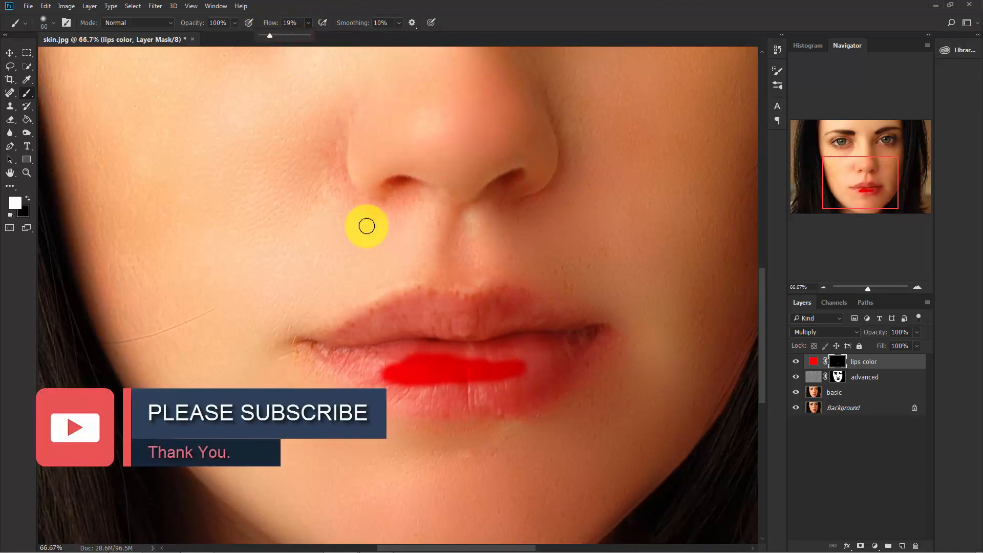
{"action": "key", "text": "ctrl+plus"}
{"action": "left_click_drag", "start_coordinate": [417, 374], "coordinate": [407, 318]}
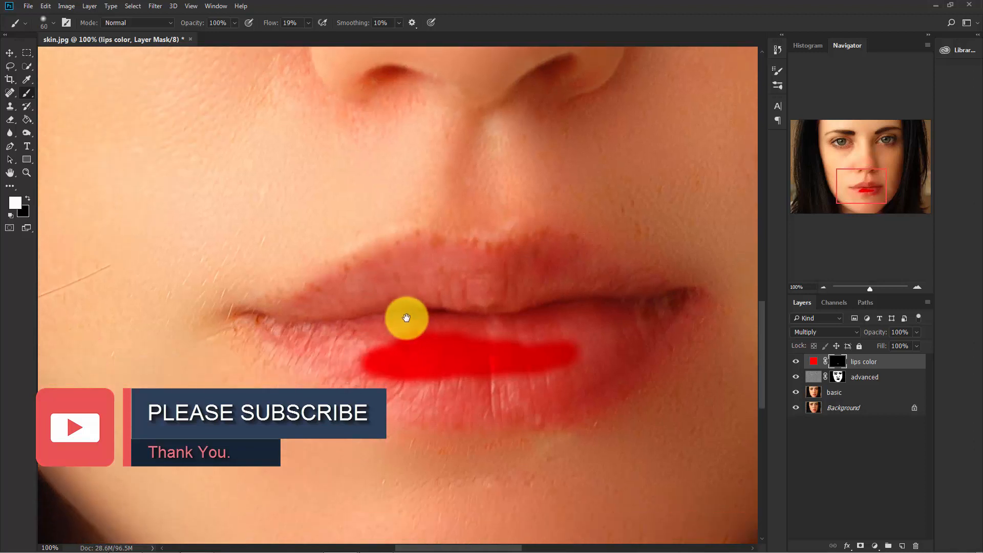
{"action": "mouse_move", "coordinate": [260, 327]}
{"action": "left_mouse_down"}
{"action": "mouse_move", "coordinate": [374, 395]}
{"action": "mouse_move", "coordinate": [489, 416]}
{"action": "mouse_move", "coordinate": [582, 386]}
{"action": "mouse_move", "coordinate": [668, 314]}
{"action": "mouse_move", "coordinate": [635, 358]}
{"action": "mouse_move", "coordinate": [452, 408]}
{"action": "mouse_move", "coordinate": [286, 351]}
{"action": "left_mouse_up"}
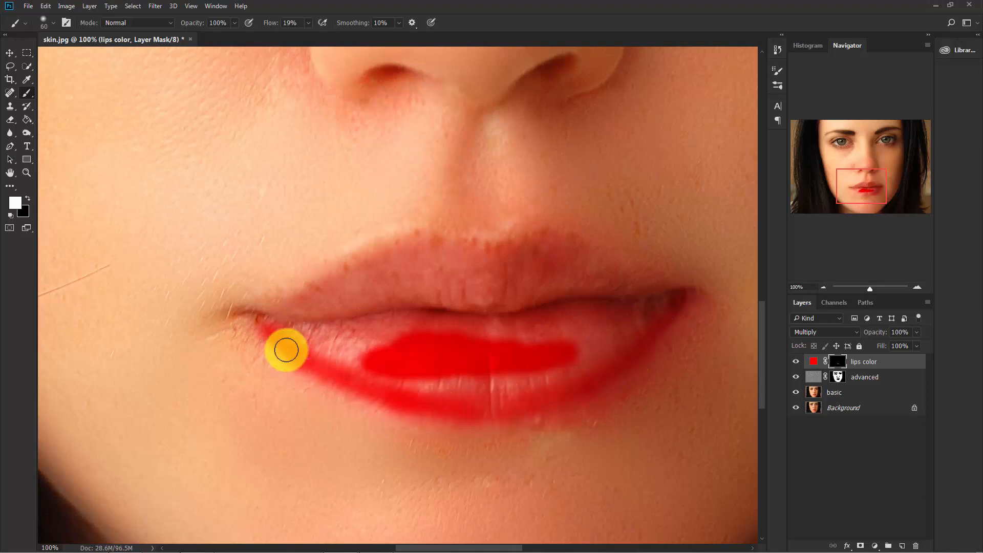
{"action": "mouse_move", "coordinate": [295, 306]}
{"action": "left_mouse_down"}
{"action": "mouse_move", "coordinate": [439, 237]}
{"action": "mouse_move", "coordinate": [523, 235]}
{"action": "mouse_move", "coordinate": [654, 278]}
{"action": "mouse_move", "coordinate": [523, 237]}
{"action": "mouse_move", "coordinate": [408, 244]}
{"action": "mouse_move", "coordinate": [271, 309]}
{"action": "left_mouse_up"}
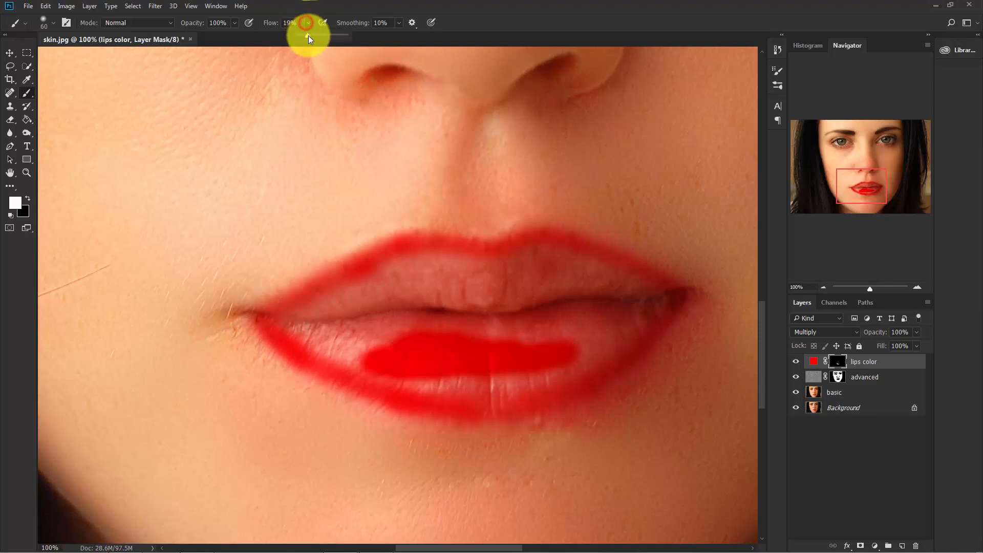
Raise the brush flow to 100% and paint the mask white over the remaining inner areas of both lips
{"action": "left_click_drag", "start_coordinate": [308, 35], "coordinate": [390, 38]}
{"action": "mouse_move", "coordinate": [478, 340]}
{"action": "left_mouse_down"}
{"action": "mouse_move", "coordinate": [498, 363]}
{"action": "mouse_move", "coordinate": [494, 396]}
{"action": "left_mouse_up"}
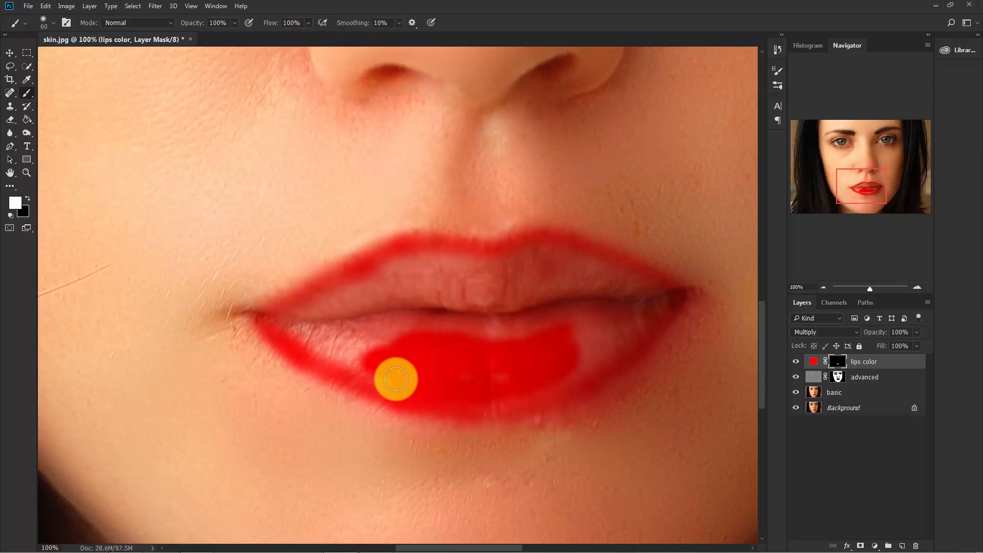
{"action": "mouse_move", "coordinate": [395, 380]}
{"action": "left_mouse_down"}
{"action": "mouse_move", "coordinate": [322, 356]}
{"action": "mouse_move", "coordinate": [399, 329]}
{"action": "mouse_move", "coordinate": [491, 355]}
{"action": "mouse_move", "coordinate": [514, 382]}
{"action": "mouse_move", "coordinate": [616, 337]}
{"action": "mouse_move", "coordinate": [551, 385]}
{"action": "mouse_move", "coordinate": [595, 327]}
{"action": "mouse_move", "coordinate": [325, 331]}
{"action": "mouse_move", "coordinate": [336, 292]}
{"action": "mouse_move", "coordinate": [301, 303]}
{"action": "mouse_move", "coordinate": [362, 270]}
{"action": "mouse_move", "coordinate": [513, 257]}
{"action": "mouse_move", "coordinate": [645, 277]}
{"action": "mouse_move", "coordinate": [426, 272]}
{"action": "mouse_move", "coordinate": [276, 325]}
{"action": "mouse_move", "coordinate": [481, 283]}
{"action": "mouse_move", "coordinate": [658, 282]}
{"action": "mouse_move", "coordinate": [524, 323]}
{"action": "mouse_move", "coordinate": [377, 330]}
{"action": "mouse_move", "coordinate": [548, 345]}
{"action": "mouse_move", "coordinate": [463, 302]}
{"action": "mouse_move", "coordinate": [592, 266]}
{"action": "mouse_move", "coordinate": [294, 329]}
{"action": "mouse_move", "coordinate": [465, 400]}
{"action": "mouse_move", "coordinate": [663, 314]}
{"action": "mouse_move", "coordinate": [643, 325]}
{"action": "mouse_move", "coordinate": [571, 266]}
{"action": "mouse_move", "coordinate": [613, 275]}
{"action": "mouse_move", "coordinate": [367, 279]}
{"action": "mouse_move", "coordinate": [436, 365]}
{"action": "left_mouse_up"}
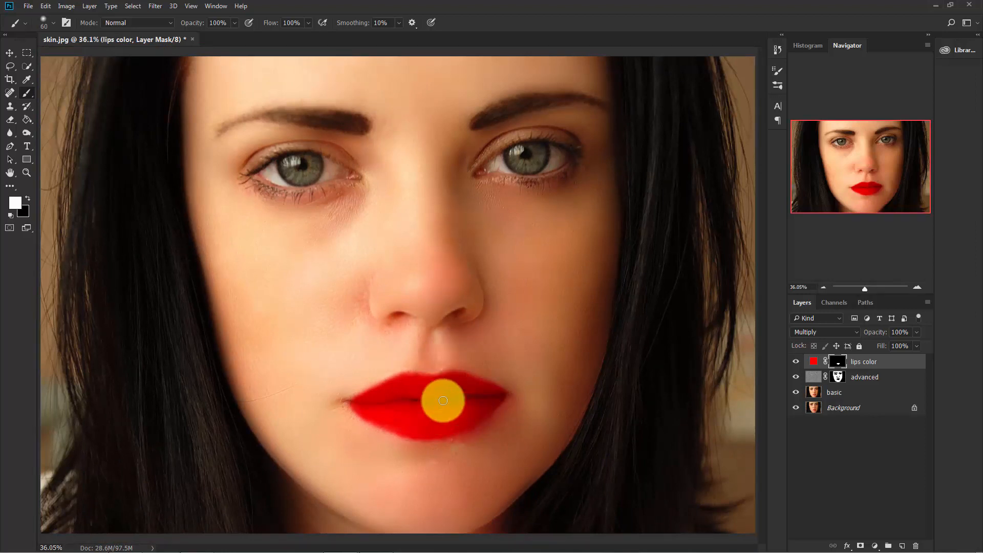
{"action": "mouse_move", "coordinate": [443, 400]}
{"action": "left_mouse_down"}
{"action": "mouse_move", "coordinate": [417, 415]}
{"action": "mouse_move", "coordinate": [446, 386]}
{"action": "mouse_move", "coordinate": [455, 437]}
{"action": "mouse_move", "coordinate": [423, 449]}
{"action": "left_mouse_up"}
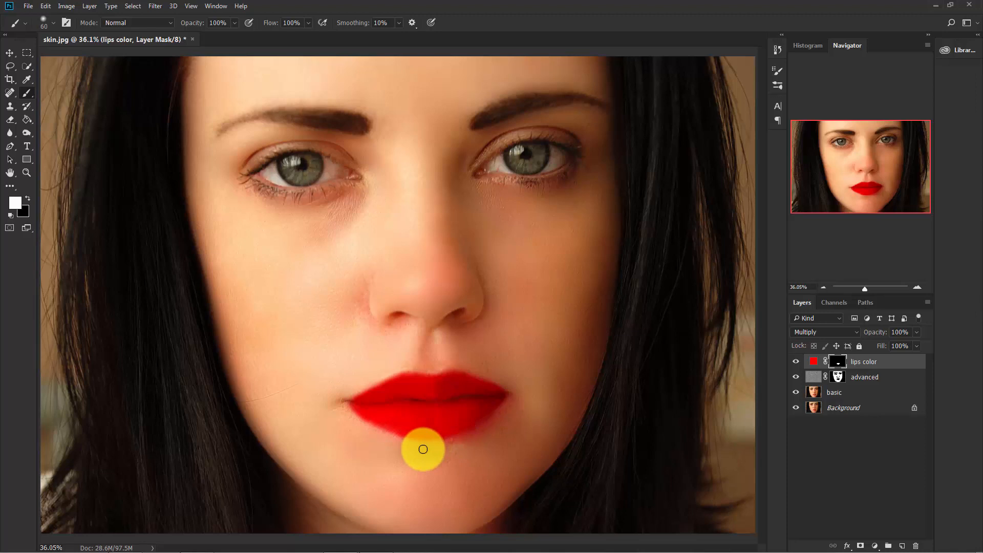
In the lips color layer's Blending Options, split the Blend If Underlying Layer white slider to 112 / 207
{"action": "right_click", "coordinate": [903, 366]}
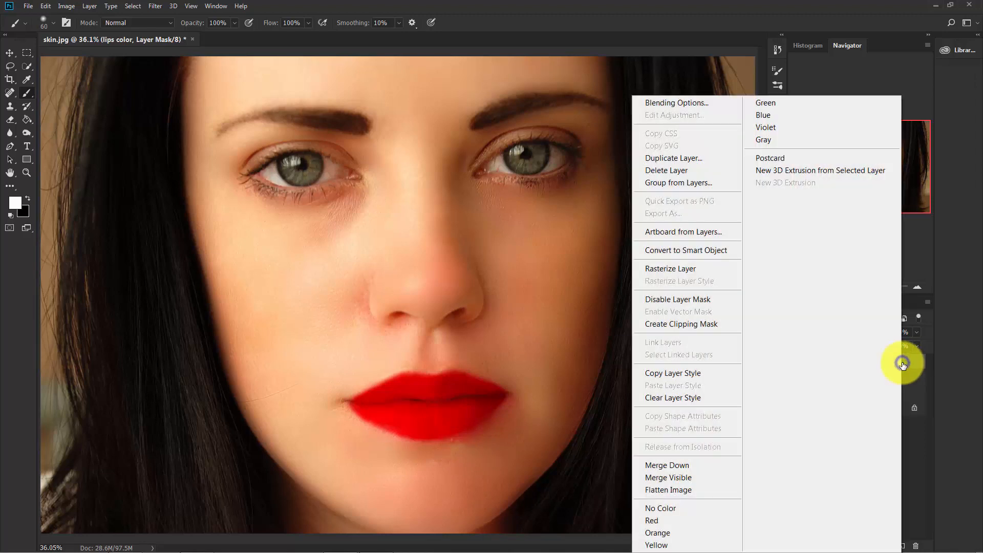
{"action": "left_click", "coordinate": [675, 103]}
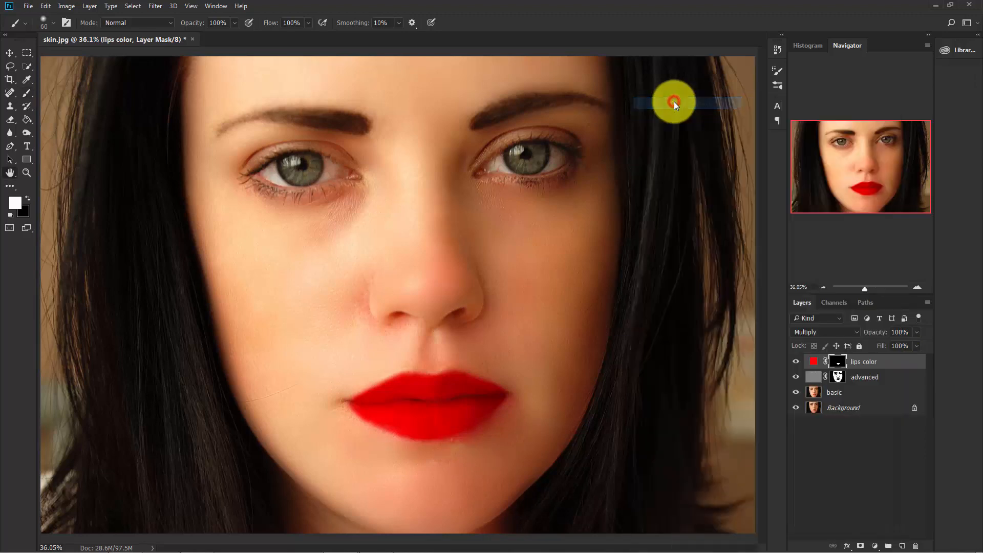
{"action": "left_click_drag", "start_coordinate": [665, 206], "coordinate": [611, 97]}
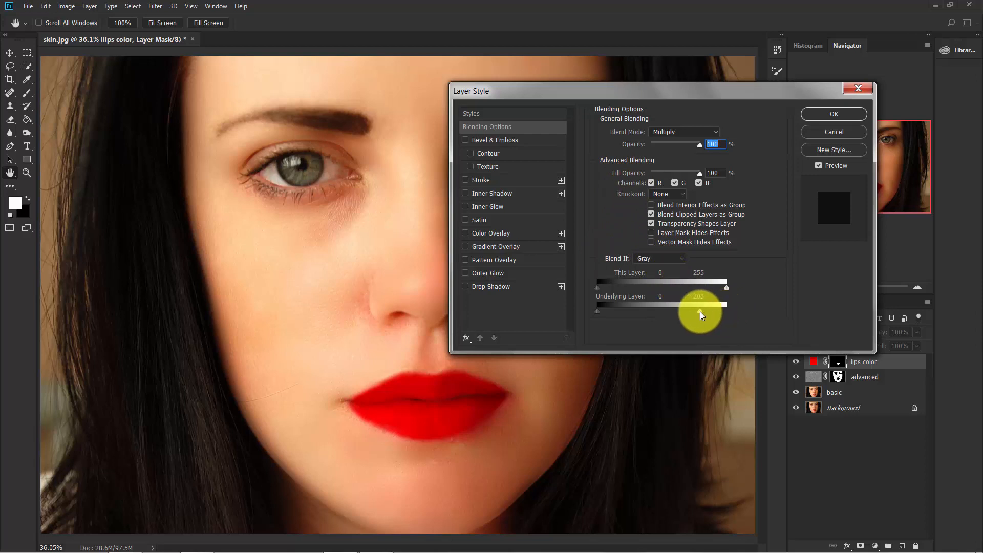
{"action": "key", "text": "alt"}
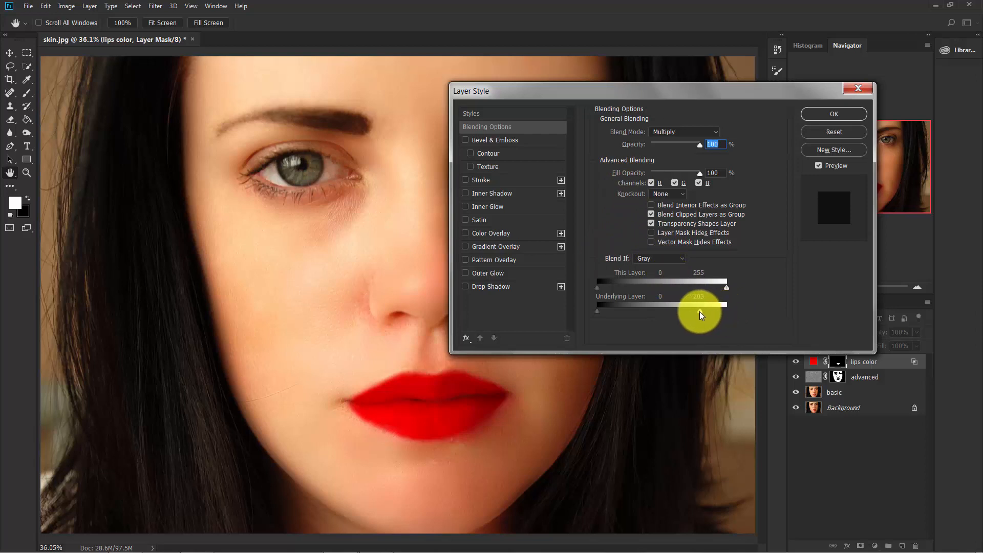
{"action": "left_click_drag", "start_coordinate": [700, 312], "coordinate": [629, 307]}
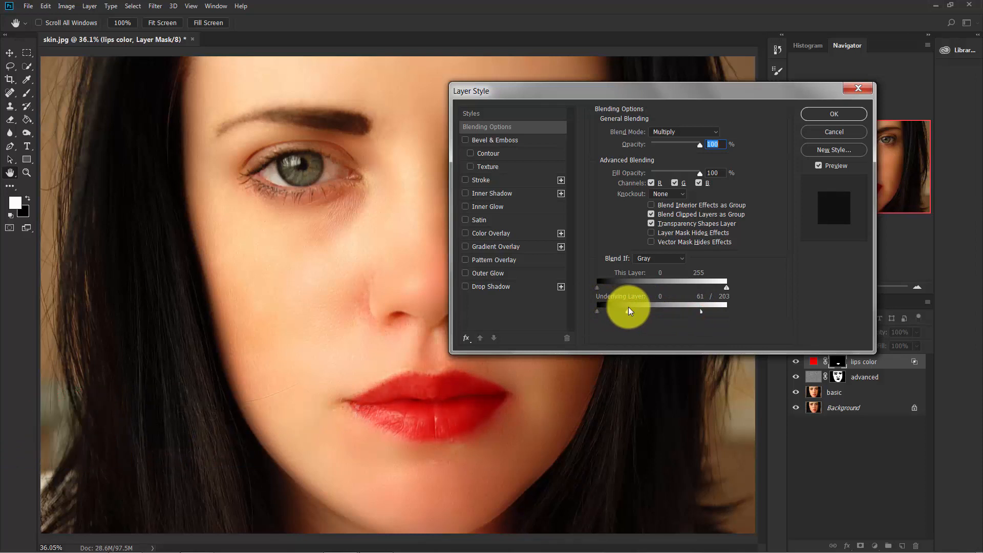
{"action": "mouse_move", "coordinate": [700, 312]}
{"action": "left_mouse_down"}
{"action": "mouse_move", "coordinate": [739, 312]}
{"action": "mouse_move", "coordinate": [688, 312]}
{"action": "mouse_move", "coordinate": [709, 314]}
{"action": "left_mouse_up"}
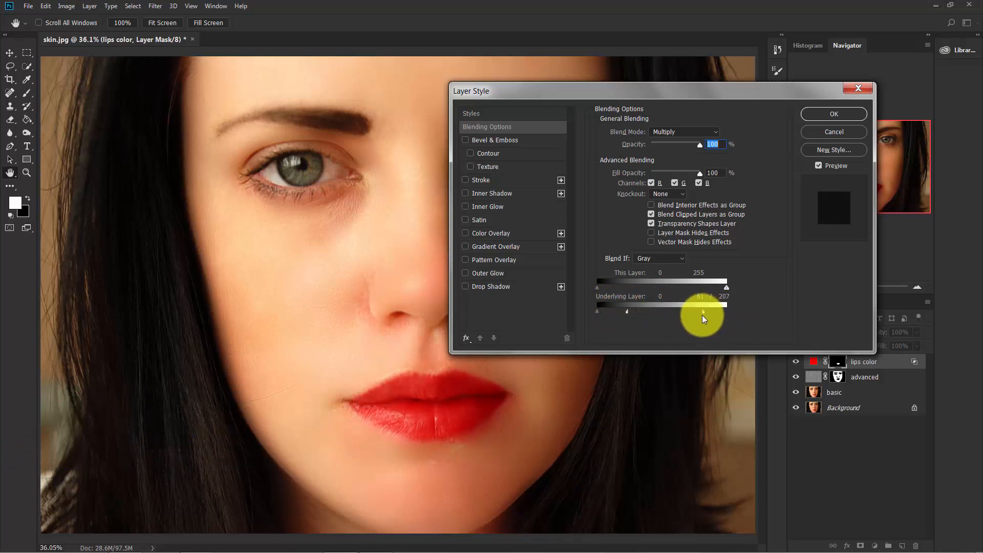
{"action": "left_click_drag", "start_coordinate": [632, 310], "coordinate": [661, 310]}
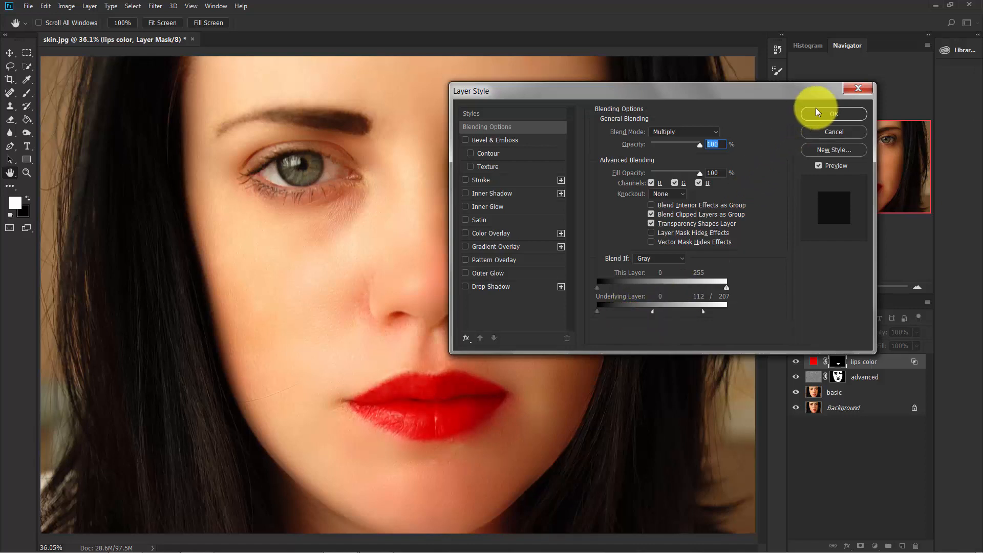
{"action": "left_click", "coordinate": [853, 113]}
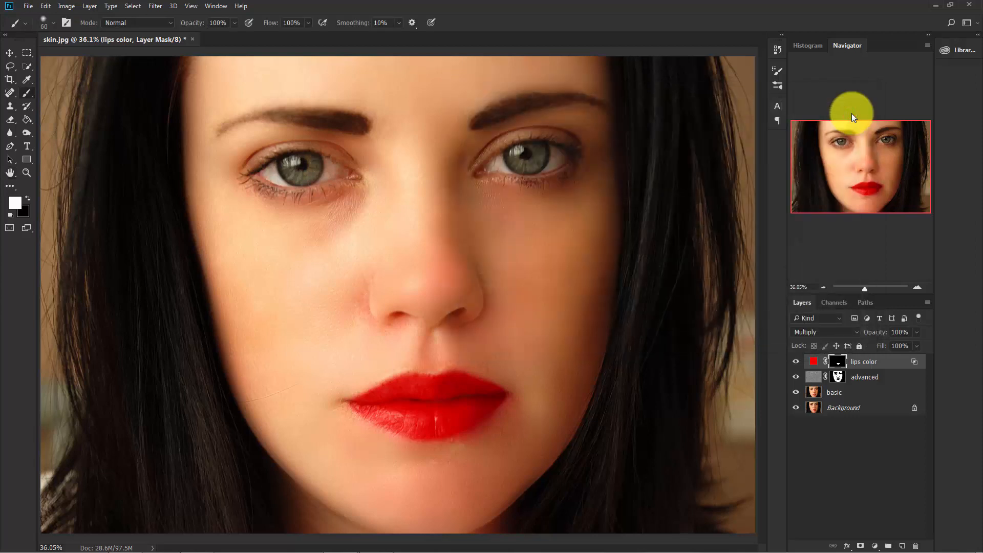
Recolour the lips color fill layer to the dark red 9b0000 after trying a purple and a muted red shade
{"action": "double_click", "coordinate": [814, 361]}
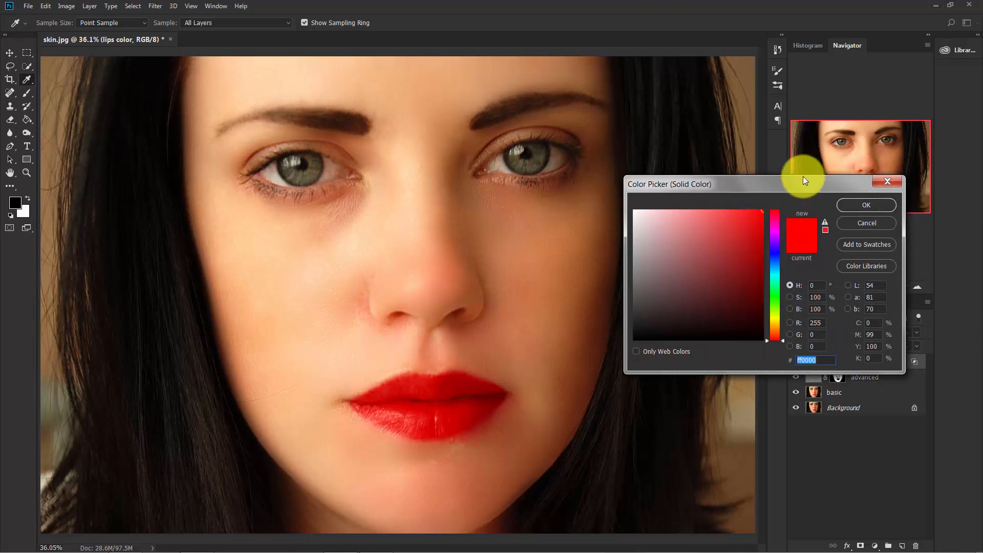
{"action": "left_click_drag", "start_coordinate": [803, 178], "coordinate": [757, 178]}
{"action": "left_click_drag", "start_coordinate": [737, 340], "coordinate": [757, 244]}
{"action": "left_click", "coordinate": [669, 293]}
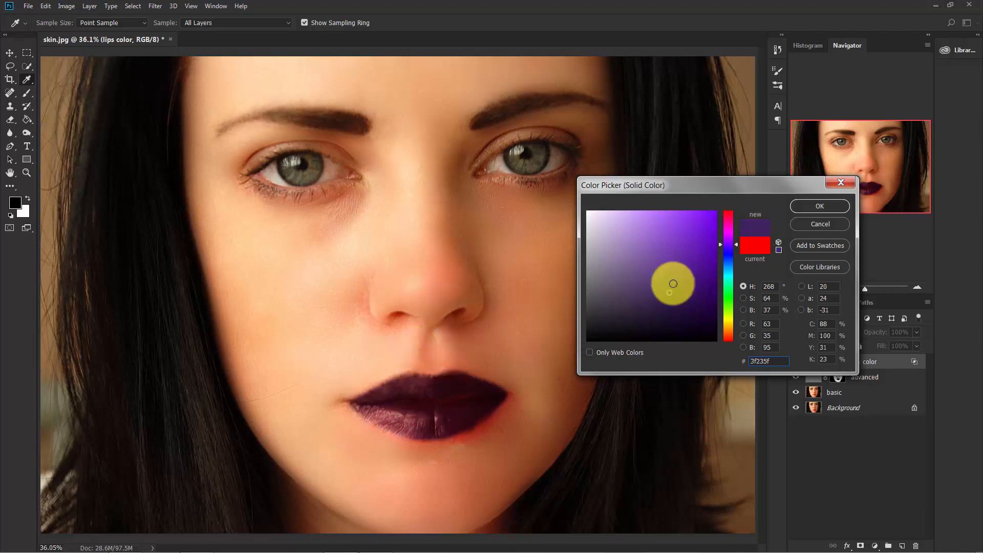
{"action": "left_click_drag", "start_coordinate": [736, 245], "coordinate": [739, 193]}
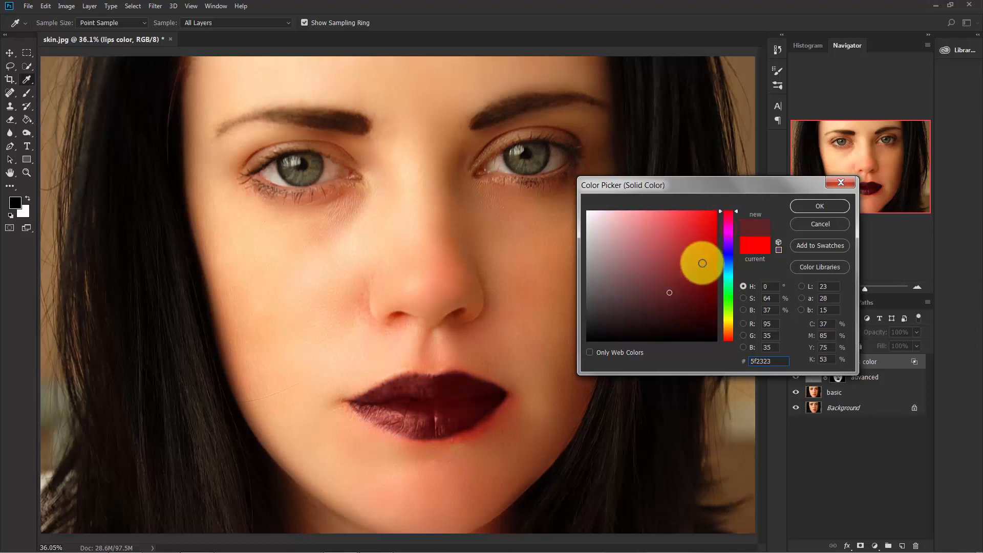
{"action": "mouse_move", "coordinate": [699, 277]}
{"action": "left_mouse_down"}
{"action": "mouse_move", "coordinate": [724, 279]}
{"action": "mouse_move", "coordinate": [702, 268]}
{"action": "mouse_move", "coordinate": [727, 275]}
{"action": "mouse_move", "coordinate": [730, 259]}
{"action": "mouse_move", "coordinate": [738, 262]}
{"action": "left_mouse_up"}
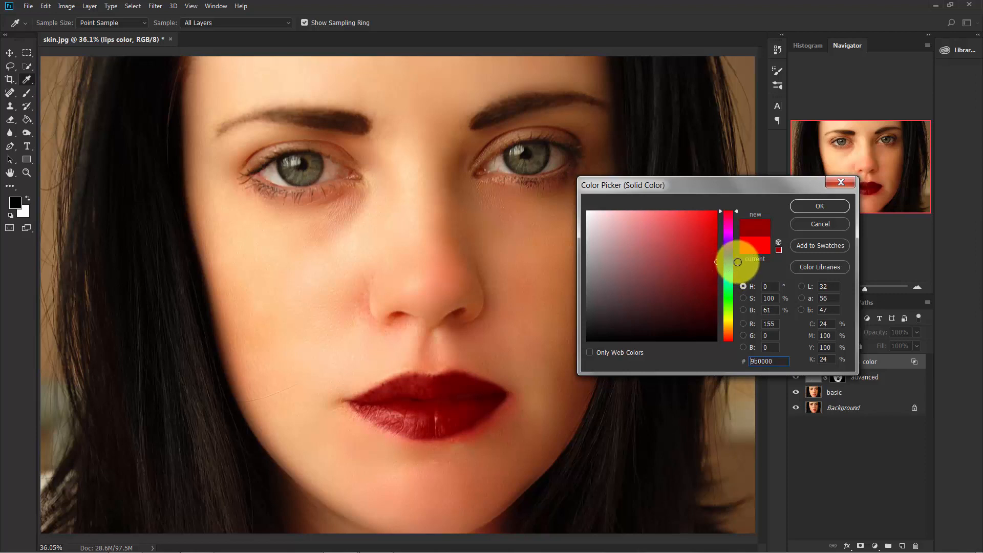
{"action": "left_click", "coordinate": [833, 209]}
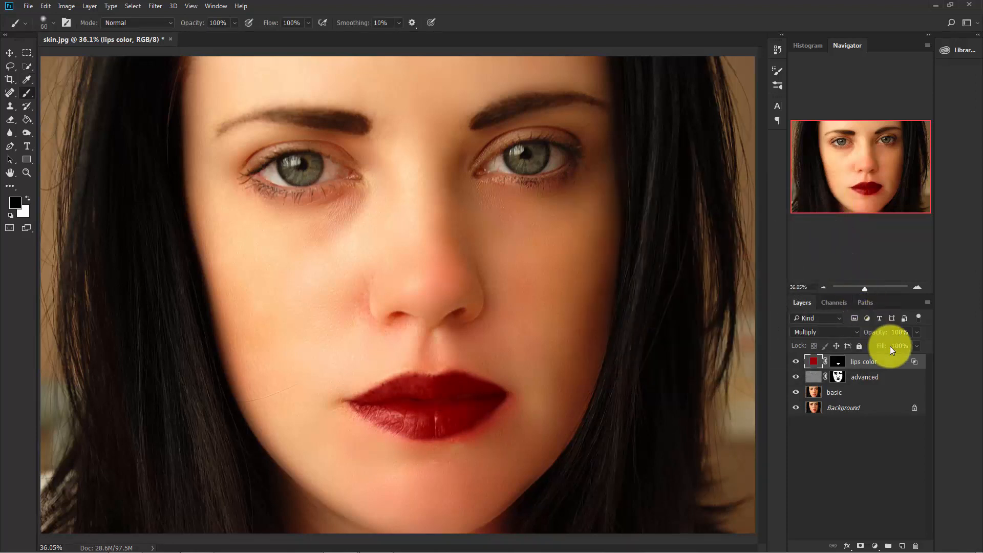
Try the lips color layer at 42% opacity and restore it to 100%
{"action": "left_click", "coordinate": [917, 332]}
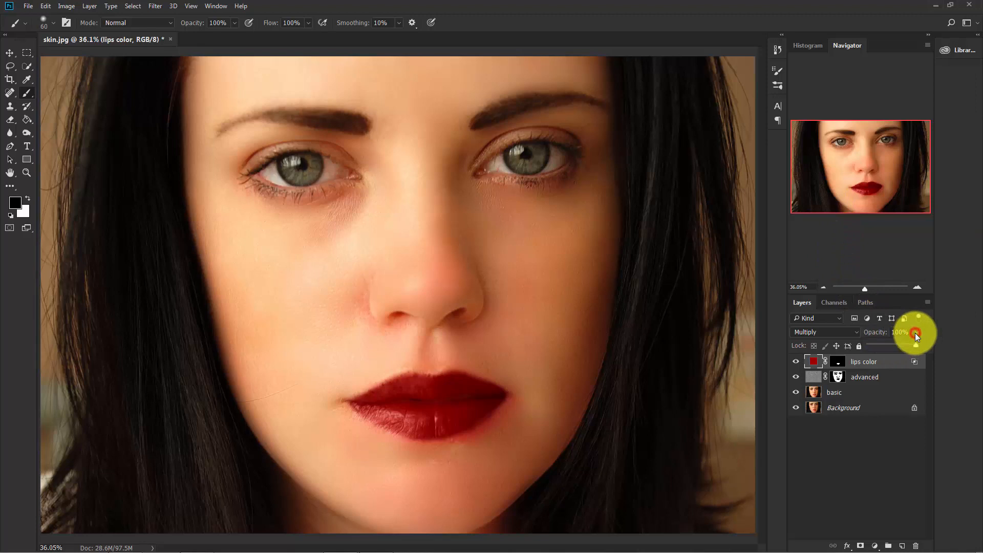
{"action": "left_click", "coordinate": [890, 343]}
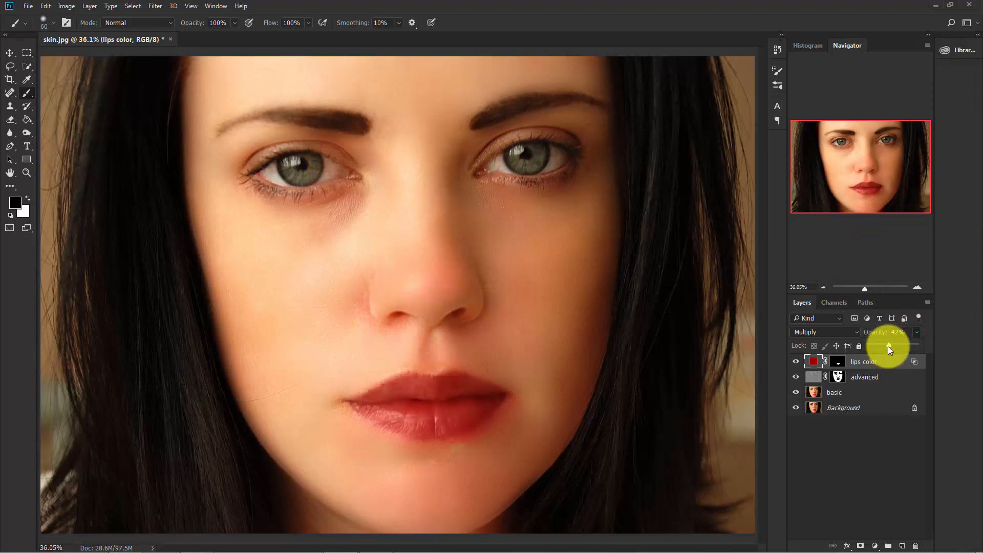
{"action": "left_click_drag", "start_coordinate": [889, 346], "coordinate": [956, 356]}
{"action": "left_click", "coordinate": [956, 357]}
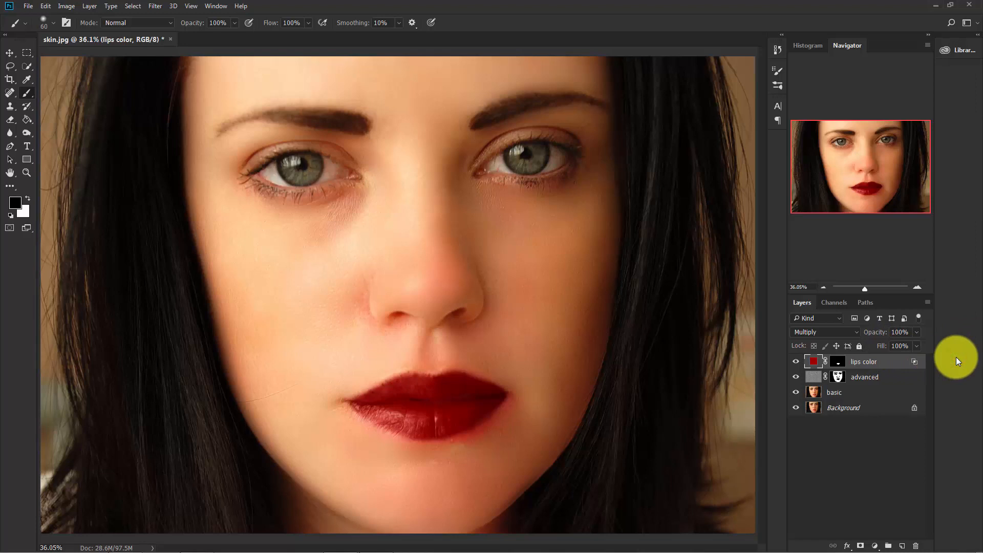
Compare the retouched portrait with the original by toggling the visibility of all layers except Background
{"action": "key", "text": "ctrl+minus"}
{"action": "key", "text": "ctrl+minus"}
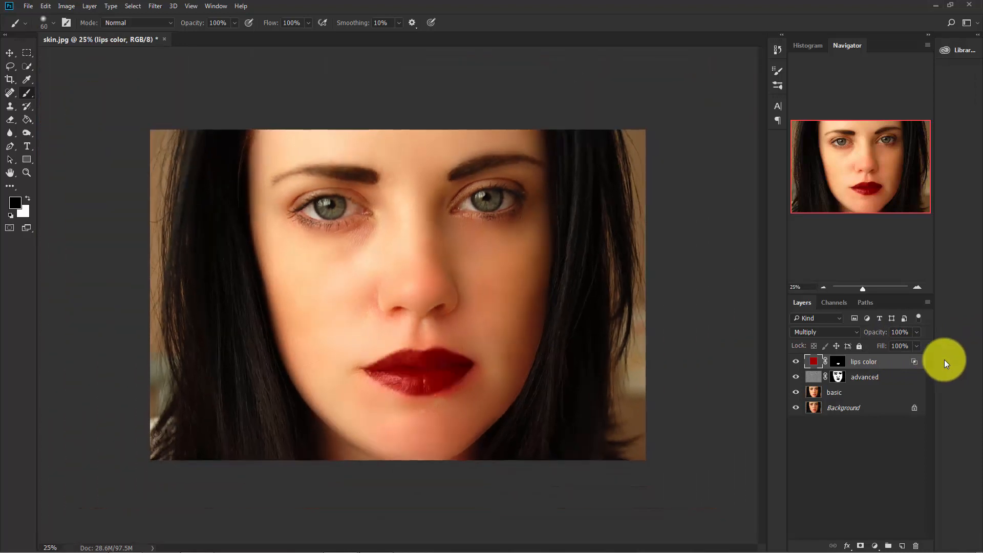
{"action": "key", "text": "alt"}
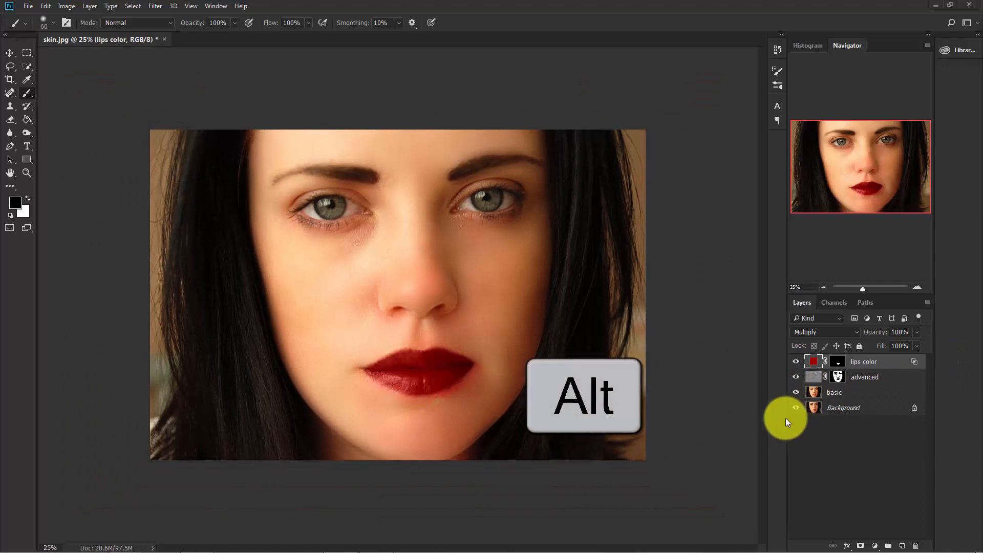
{"action": "left_click", "coordinate": [796, 408], "text": "alt"}
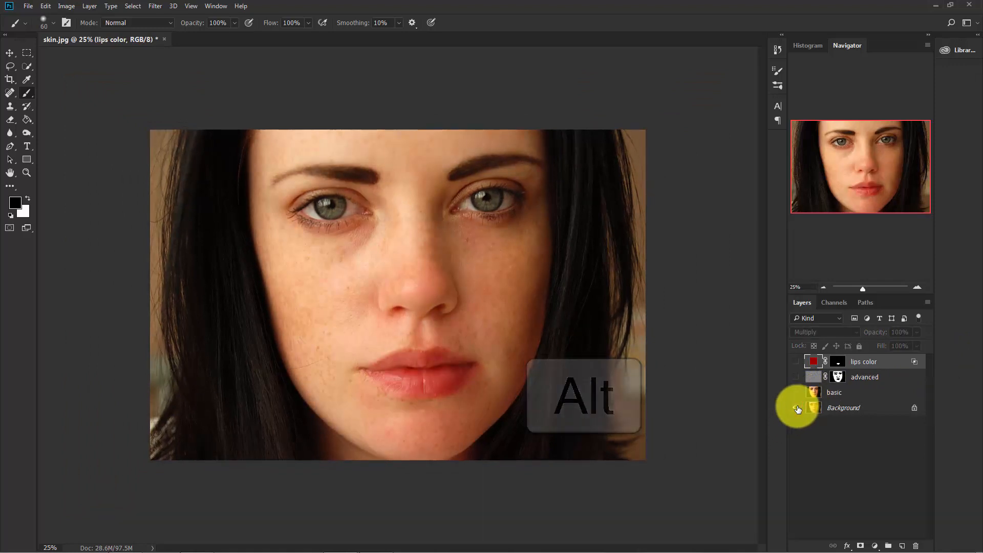
{"action": "left_click", "coordinate": [796, 408], "text": "alt"}
{"action": "left_click", "coordinate": [797, 407], "text": "alt"}
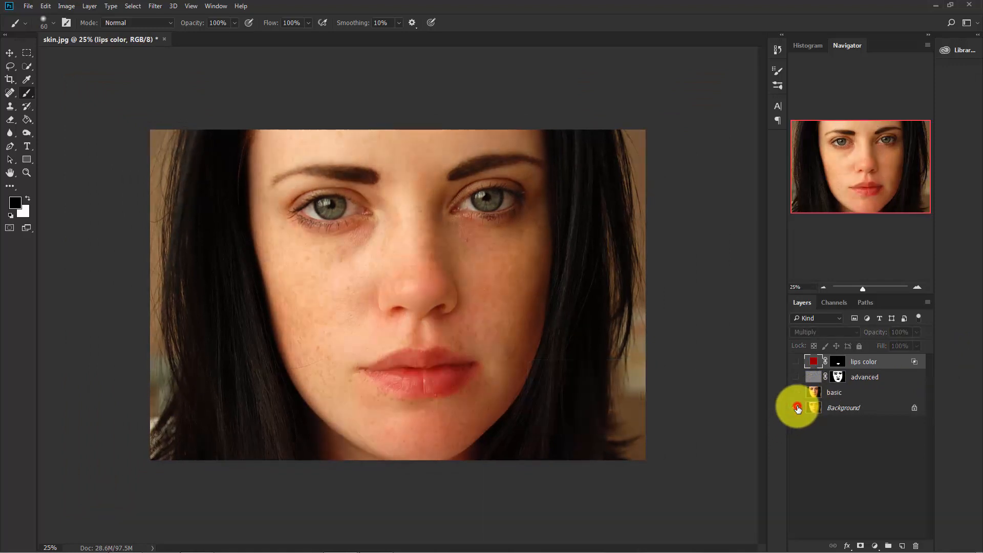
{"action": "left_click", "coordinate": [797, 408], "text": "alt"}
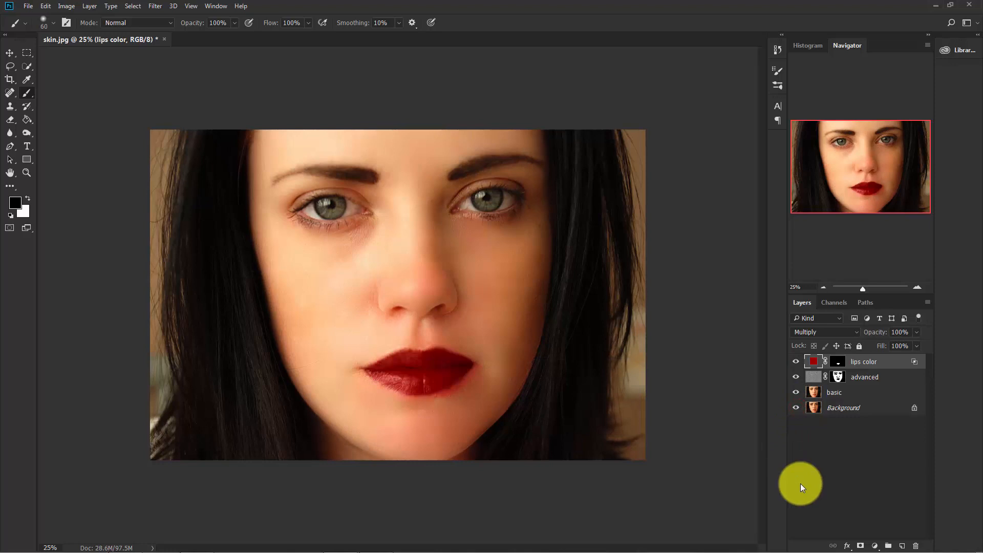